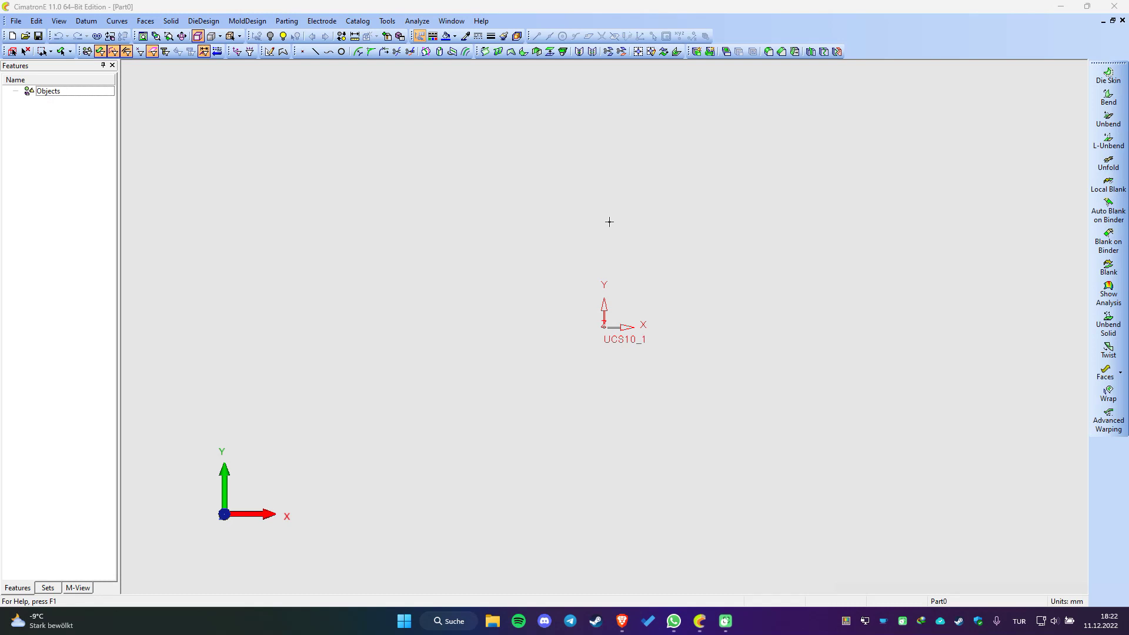
# - Start a new sketch, draw a rectangle from the origin and hide constraint symbols
pyautogui.rightClick(642, 183)
pyautogui.click(667, 193)
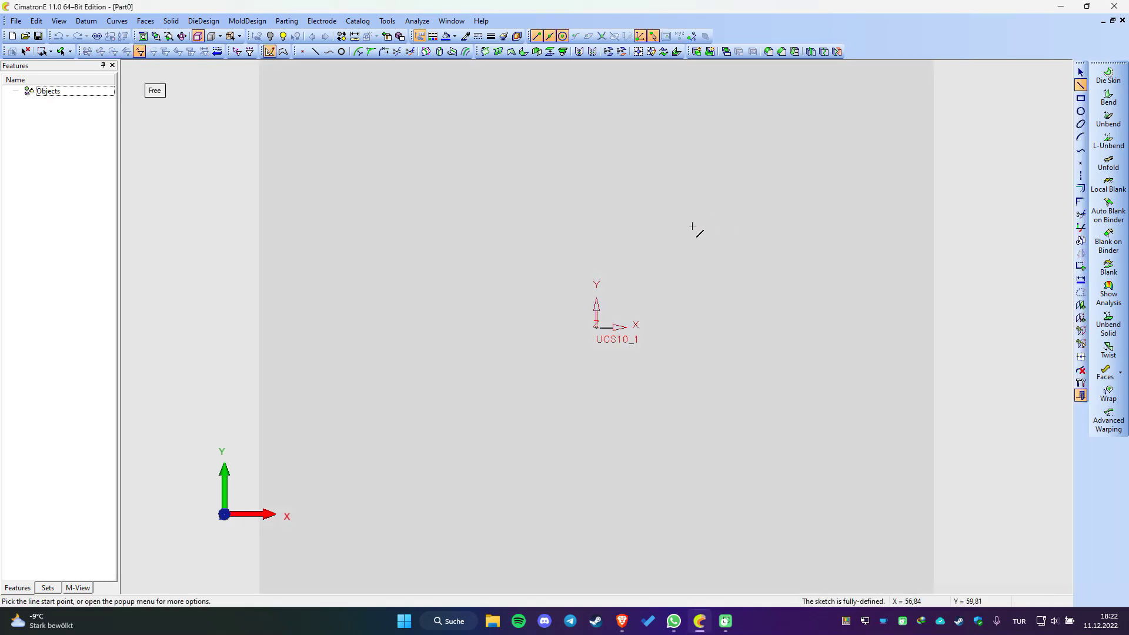
pyautogui.rightClick(670, 207)
pyautogui.click(686, 230)
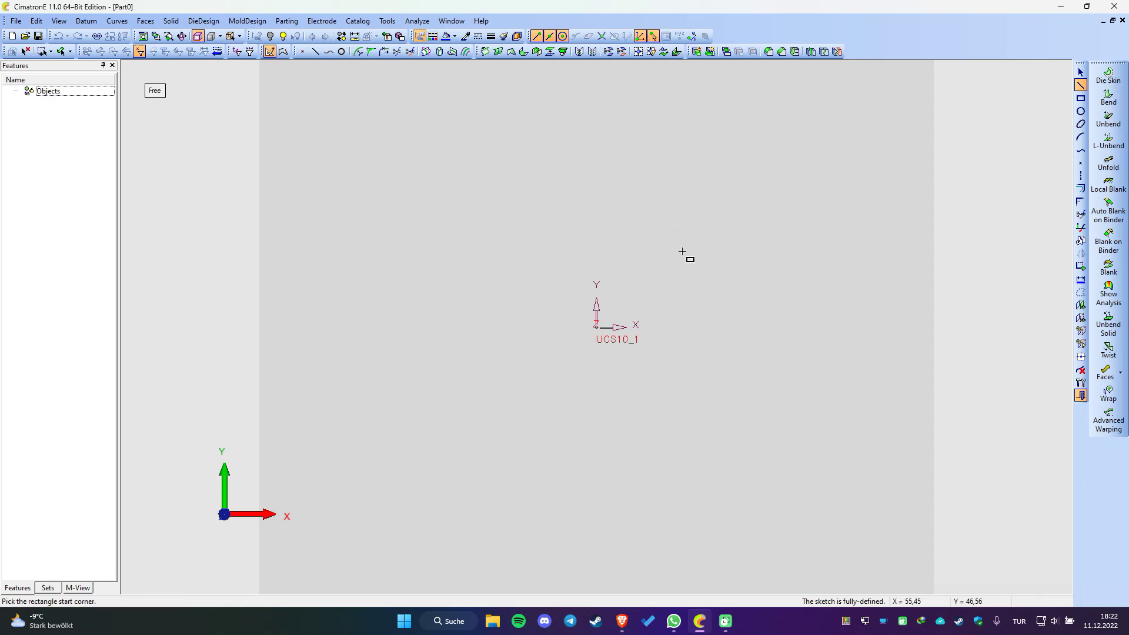
pyautogui.click(596, 327)
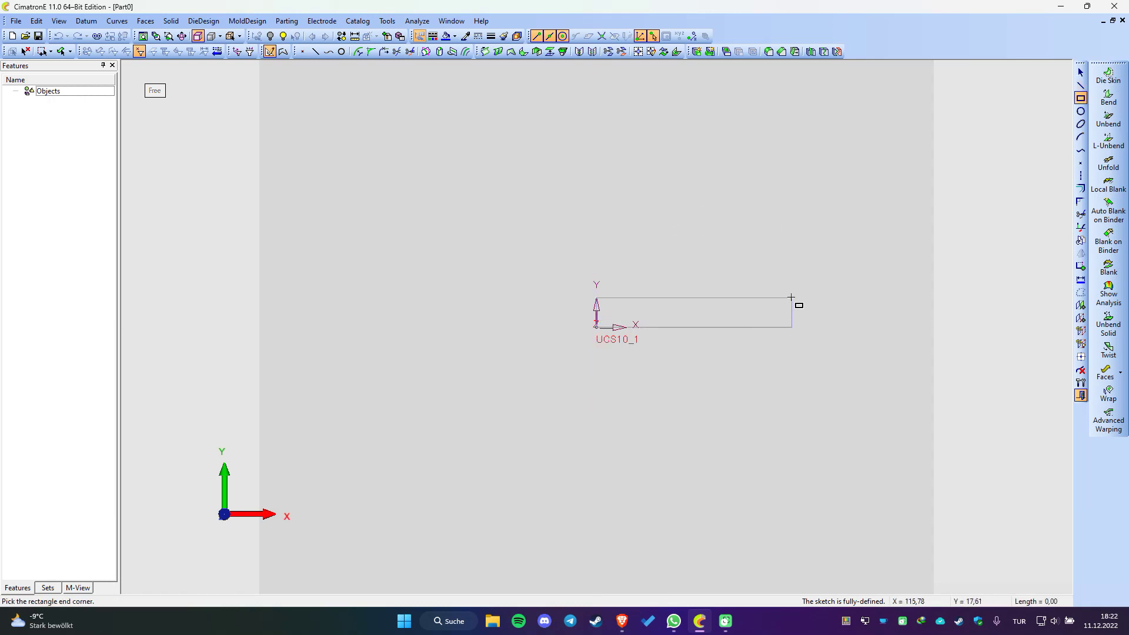
pyautogui.click(792, 281)
pyautogui.press('Escape')
pyautogui.rightClick(766, 188)
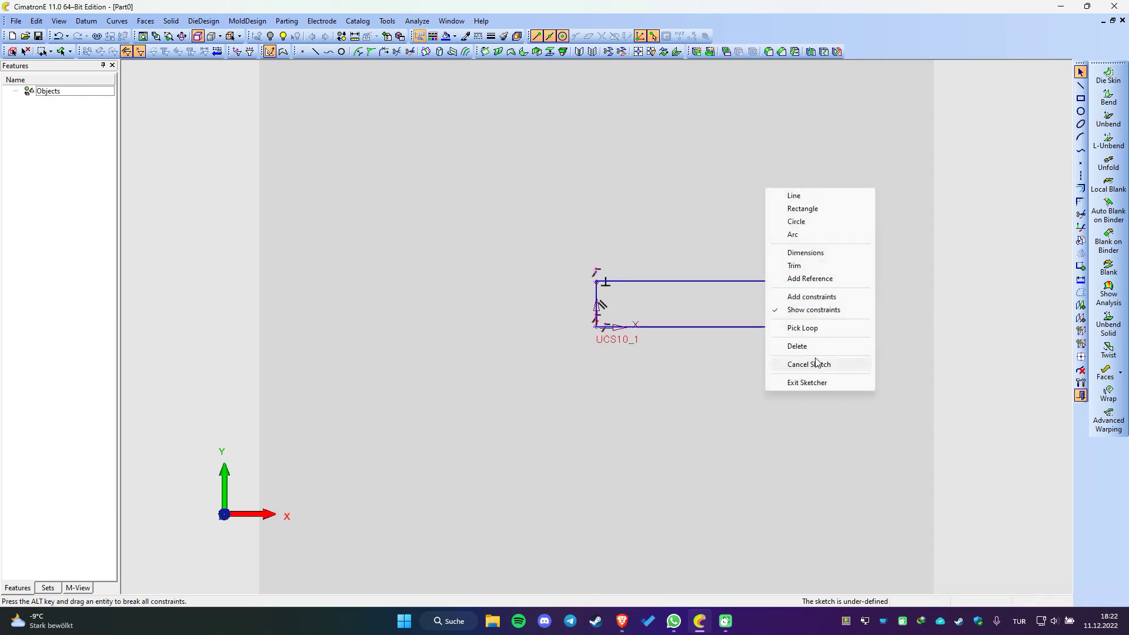
pyautogui.click(807, 310)
# - Dimension the rectangle to 125 wide and 35 high
pyautogui.rightClick(816, 184)
pyautogui.click(835, 252)
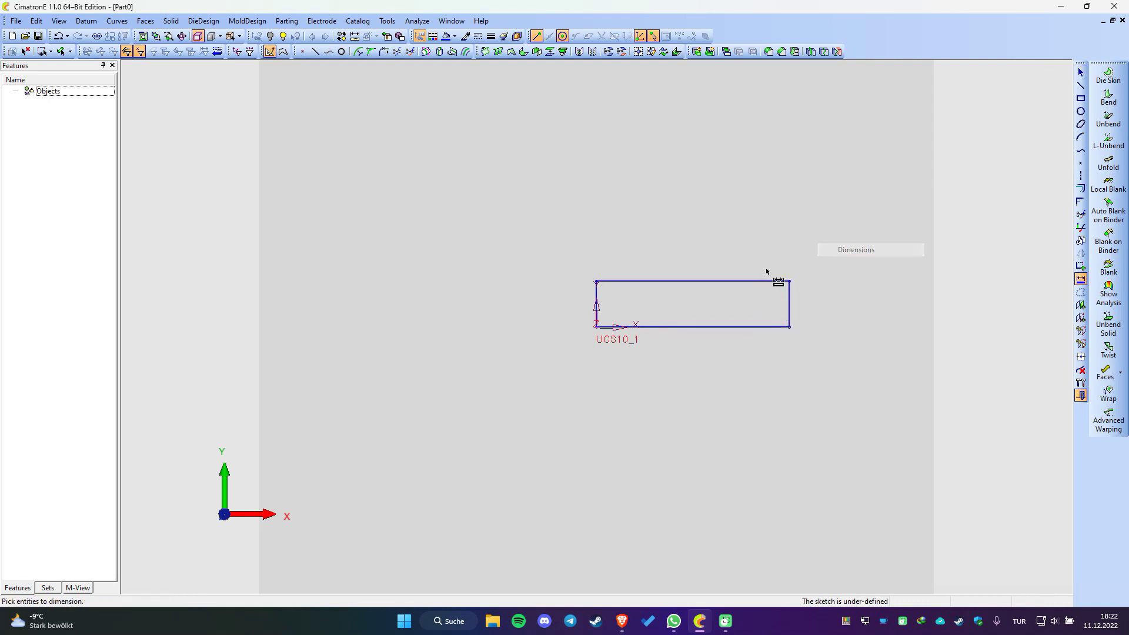
pyautogui.click(733, 276)
pyautogui.click(726, 249)
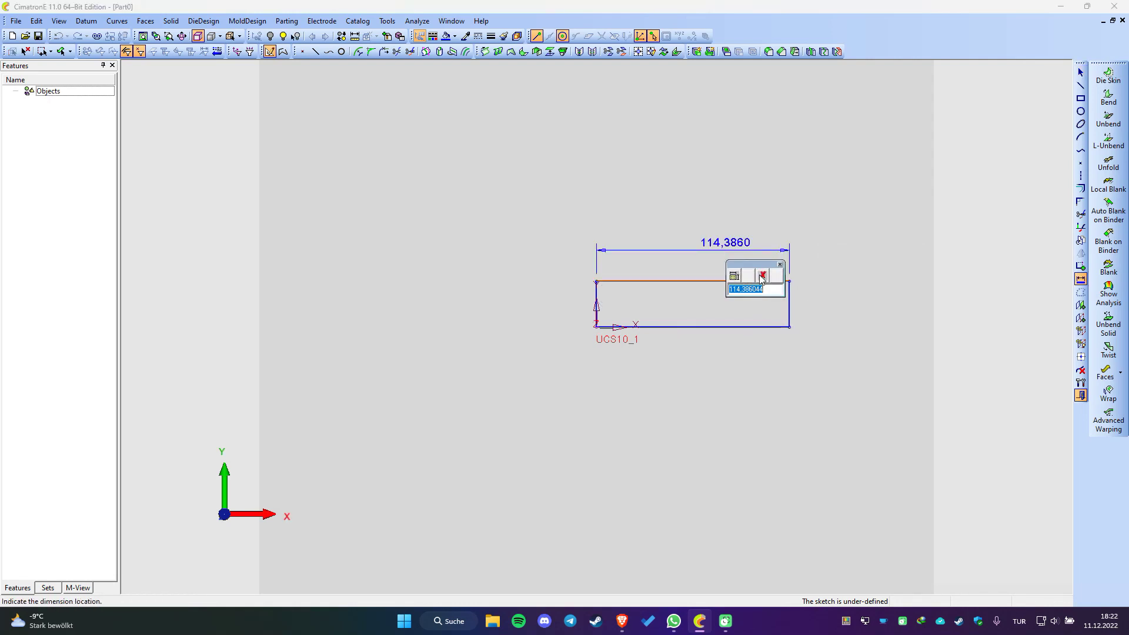
pyautogui.write('125')
pyautogui.press('Return')
pyautogui.click(597, 306)
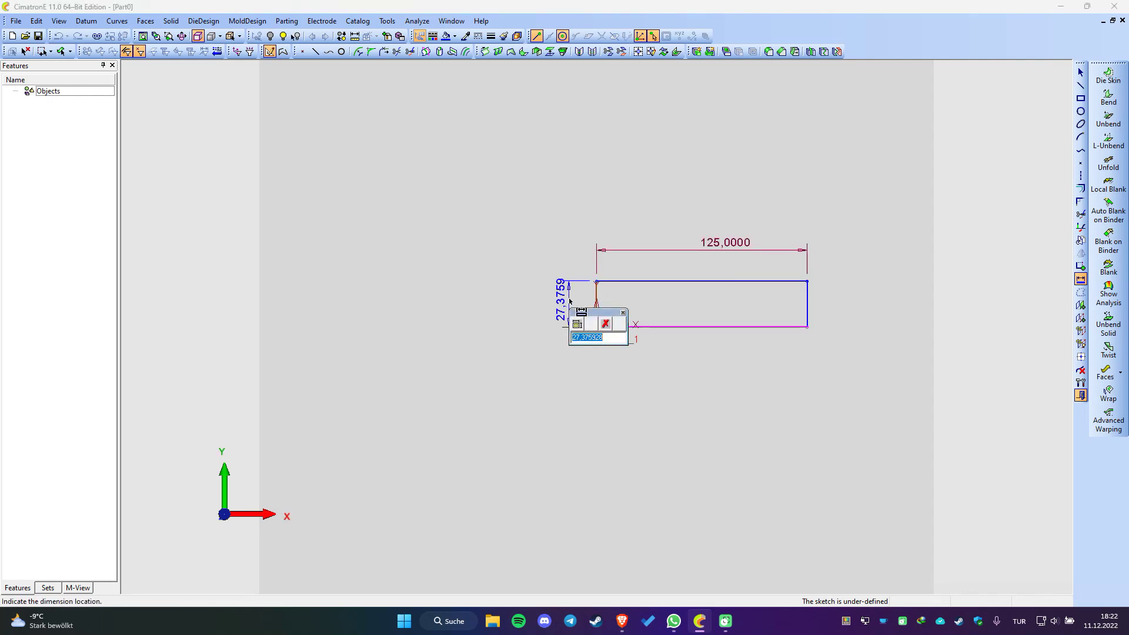
pyautogui.write('35')
pyautogui.press('Return')
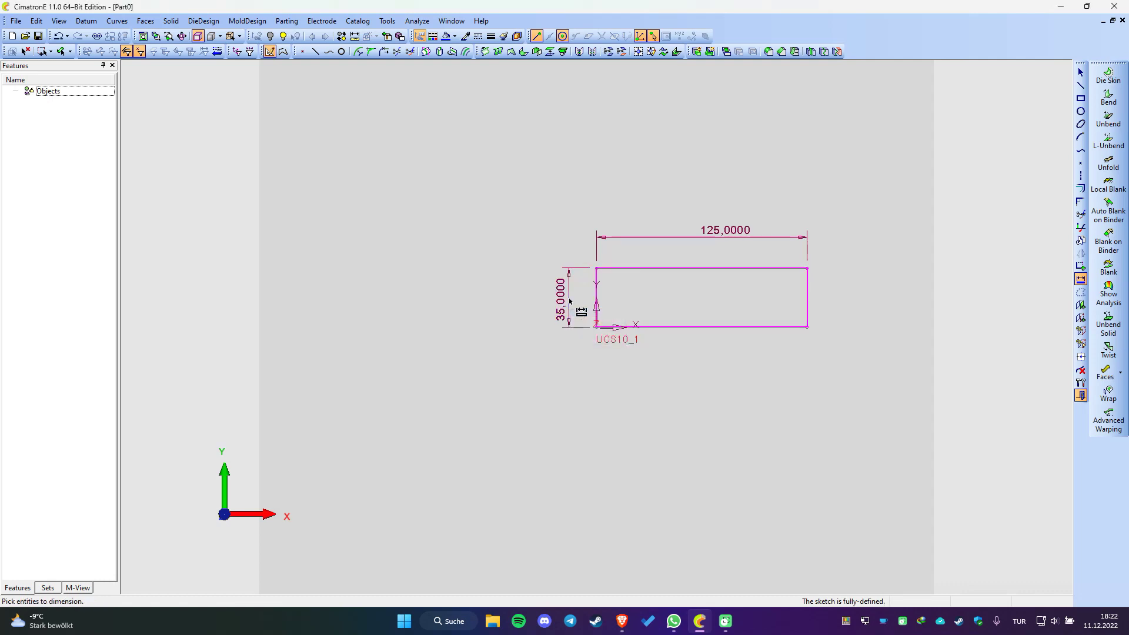
# - Exit the sketcher and start a new extrude from the rectangle
pyautogui.rightClick(417, 207)
pyautogui.click(447, 403)
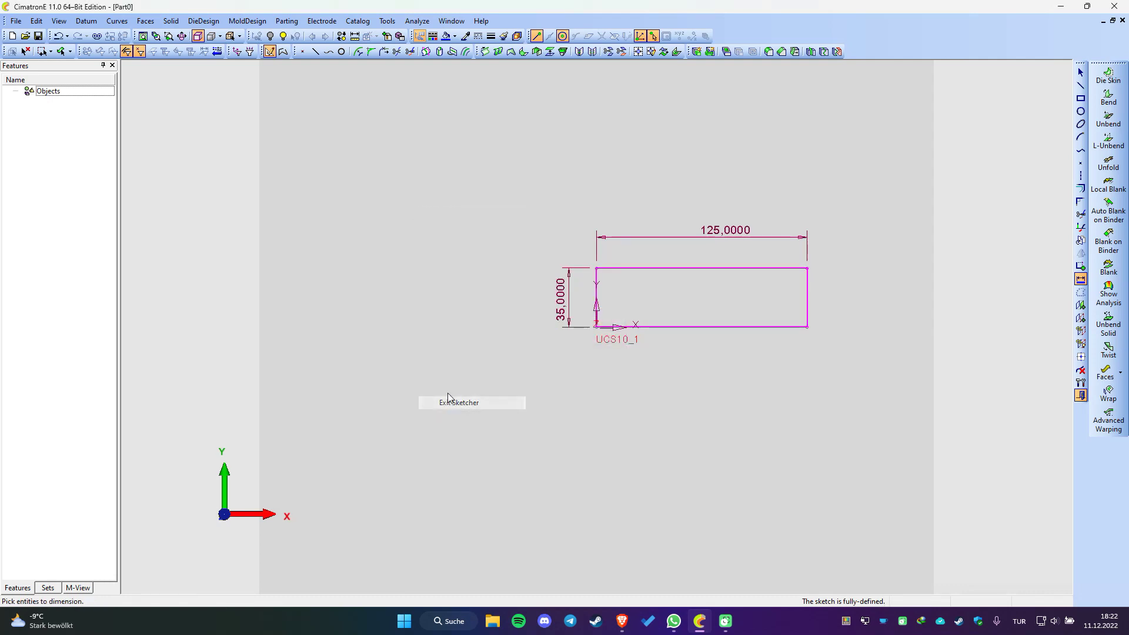
pyautogui.rightClick(414, 243)
pyautogui.click(448, 250)
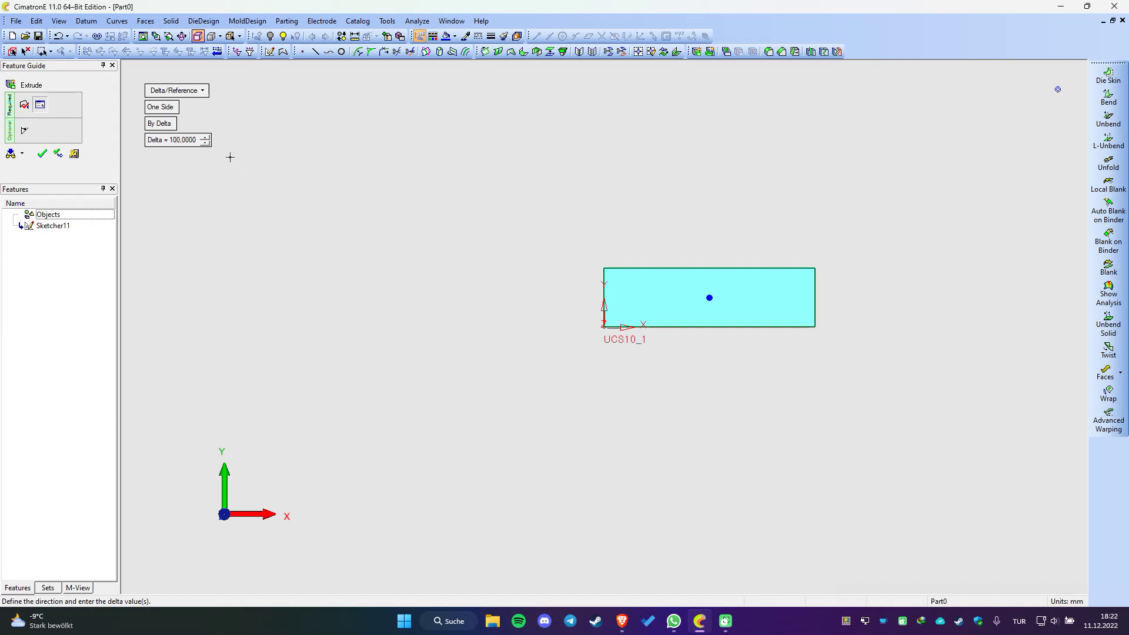
# - Set the extrude delta to 50 mm and apply it to create the solid block
pyautogui.moveTo(608, 383)
pyautogui.mouseDown(button='middle')
pyautogui.moveTo(612, 351)
pyautogui.moveTo(441, 261)
pyautogui.mouseUp(button='middle')
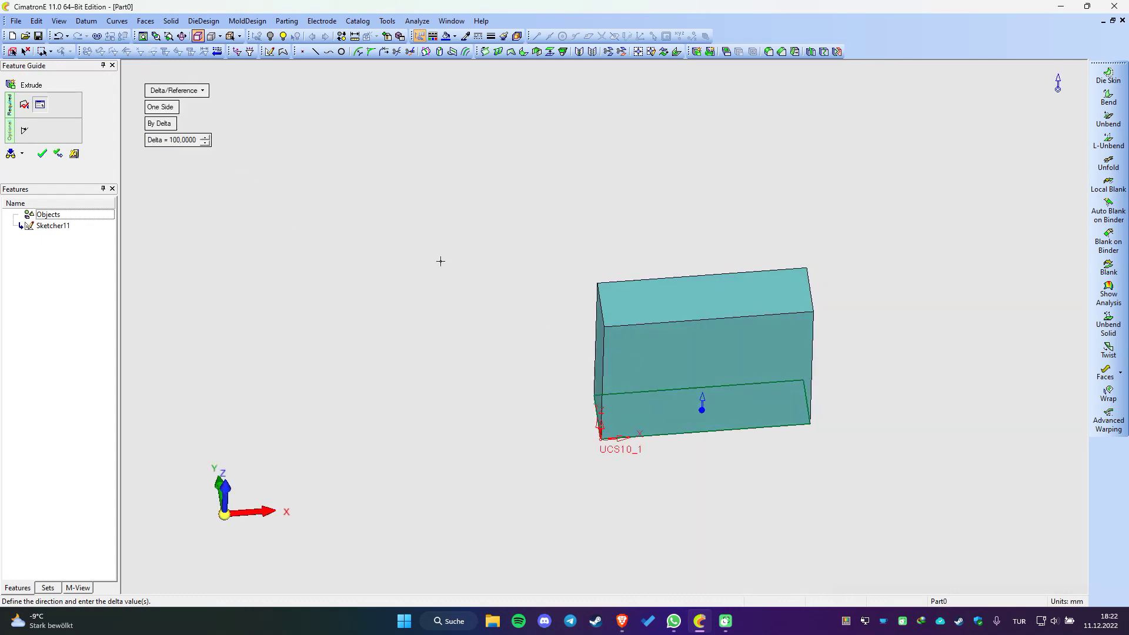
pyautogui.click(180, 140)
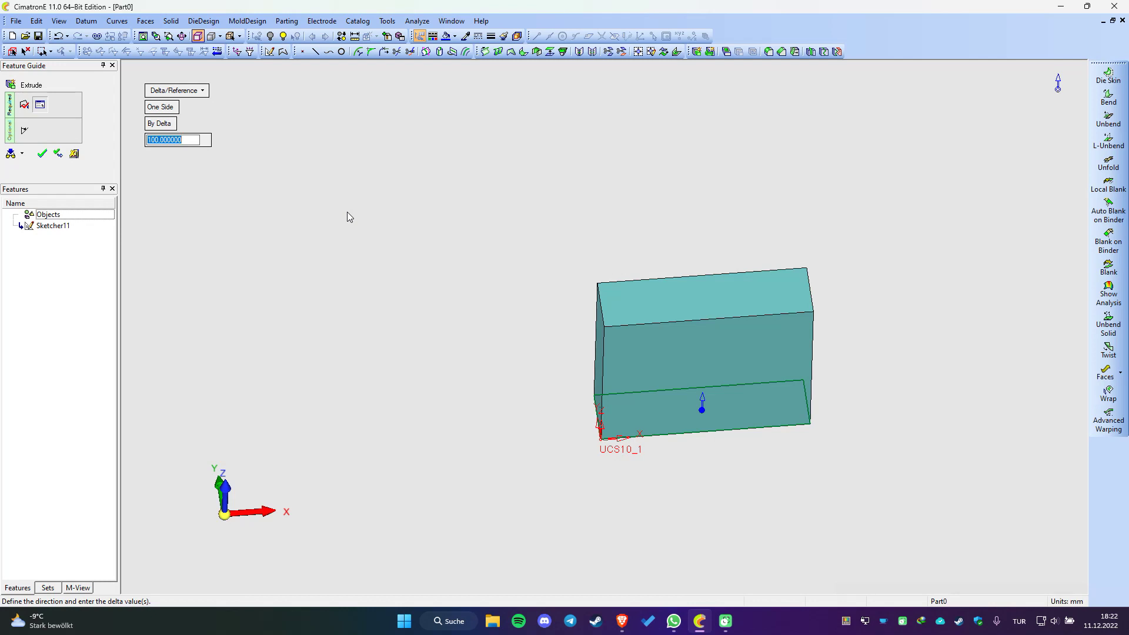
pyautogui.write('0')
pyautogui.press('Return')
pyautogui.rightClick(389, 169)
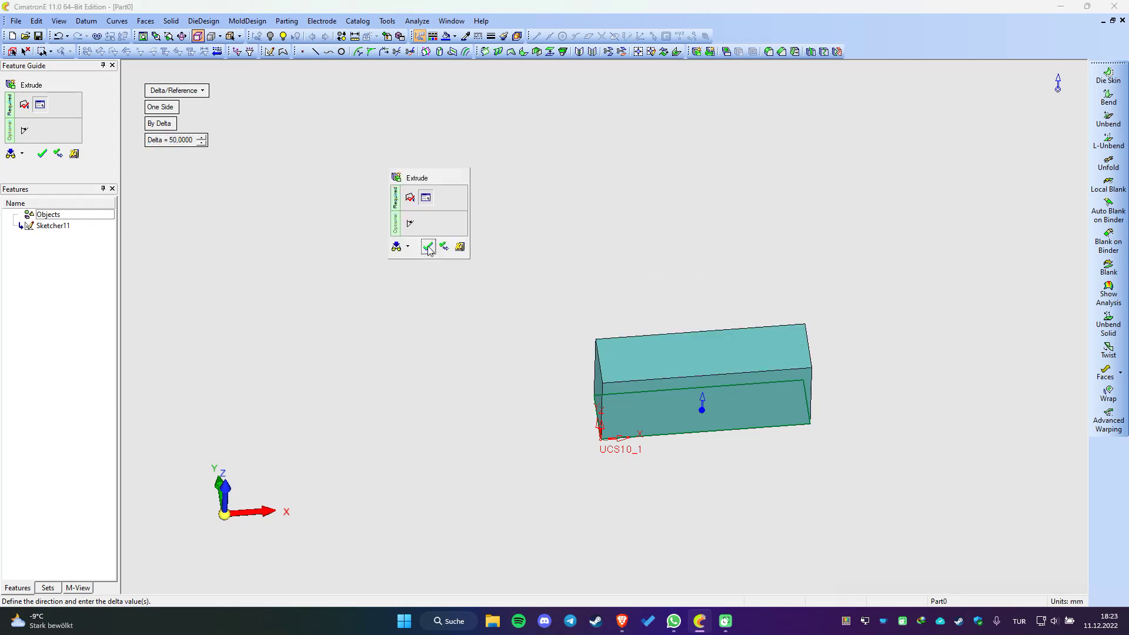
pyautogui.click(429, 244)
pyautogui.moveTo(617, 457); pyautogui.dragTo(600, 473, button='middle')
pyautogui.rightClick(652, 380)
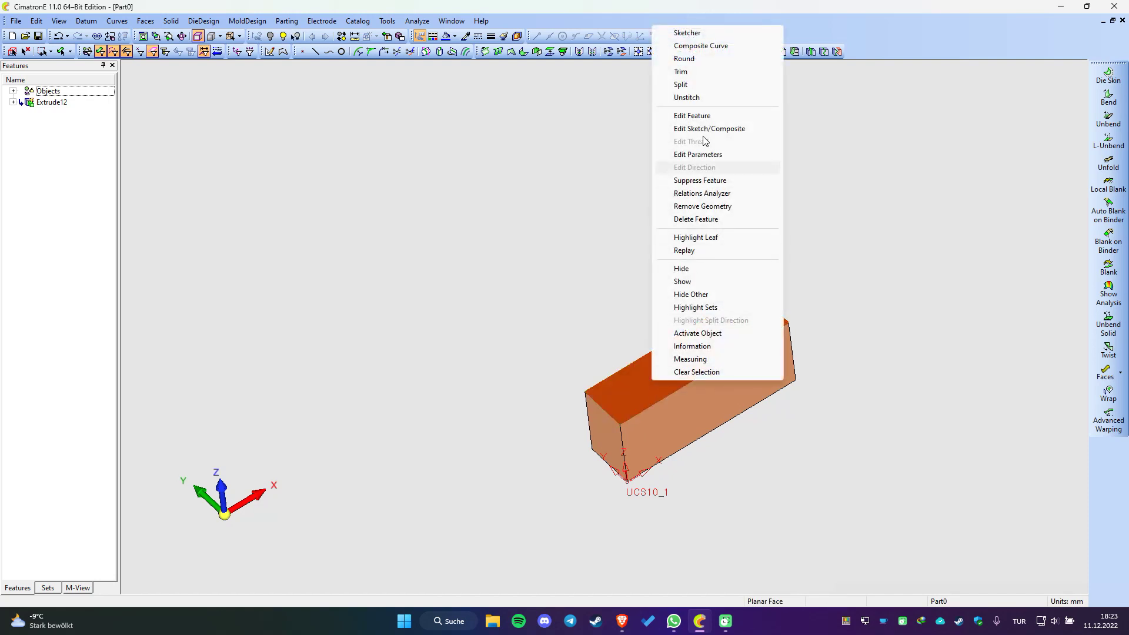
# - Start a sketch on the block's top face and draw a rectangle across it
pyautogui.click(687, 33)
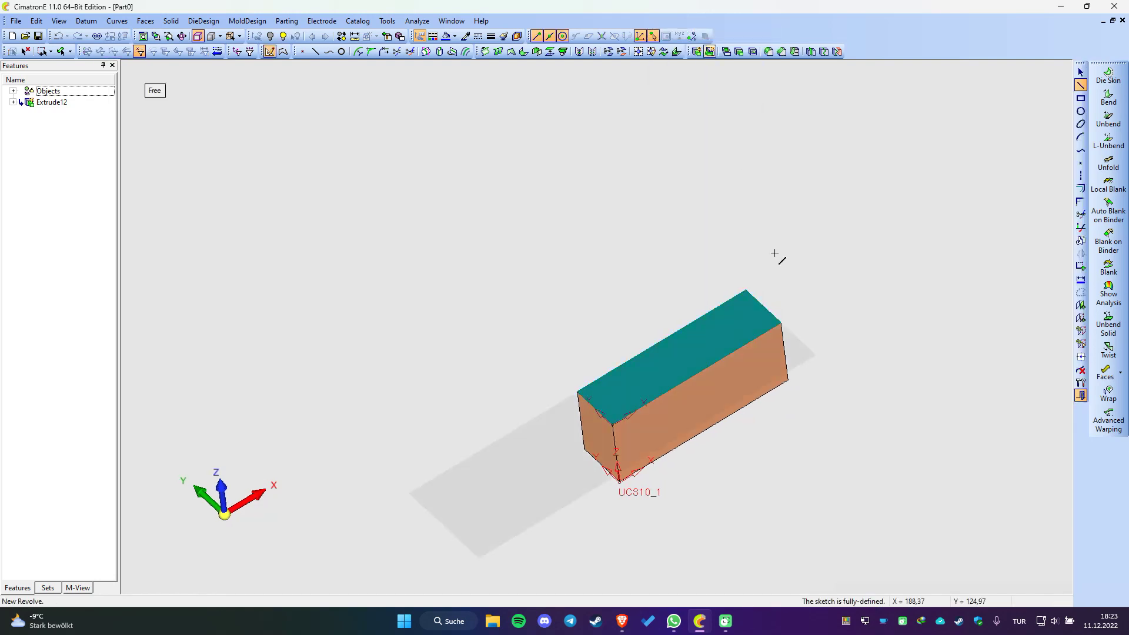
pyautogui.moveTo(797, 416)
pyautogui.mouseDown(button='middle')
pyautogui.moveTo(810, 449)
pyautogui.moveTo(786, 434)
pyautogui.mouseUp(button='middle')
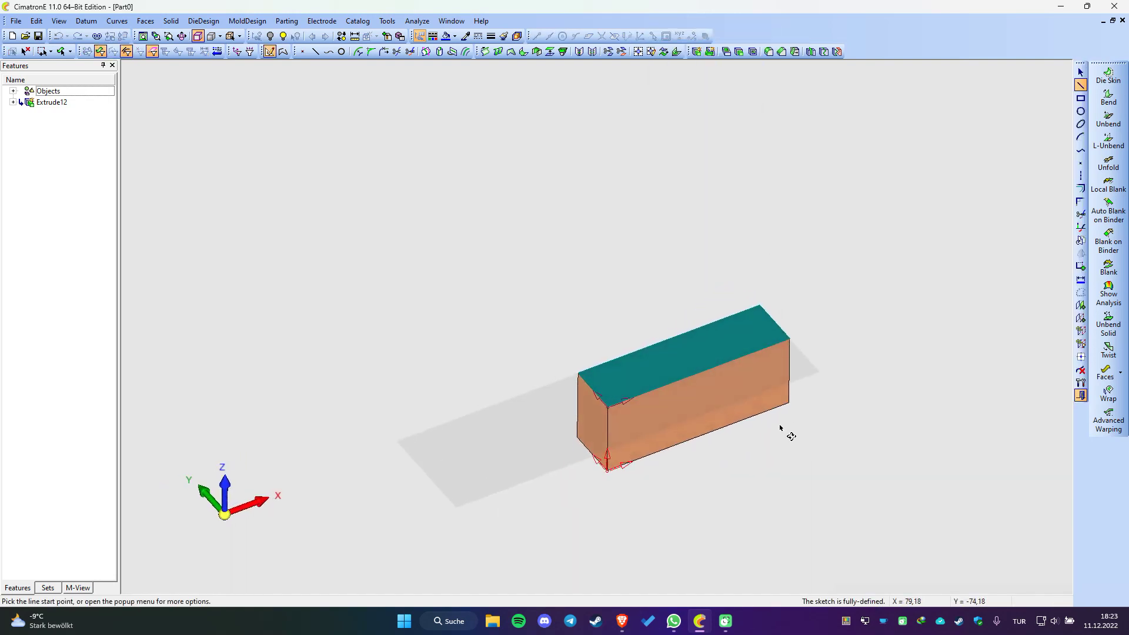
pyautogui.rightClick(609, 289)
pyautogui.click(646, 311)
pyautogui.moveTo(731, 436); pyautogui.dragTo(742, 498, button='middle')
pyautogui.scroll(5, 738, 369)
pyautogui.click(335, 352)
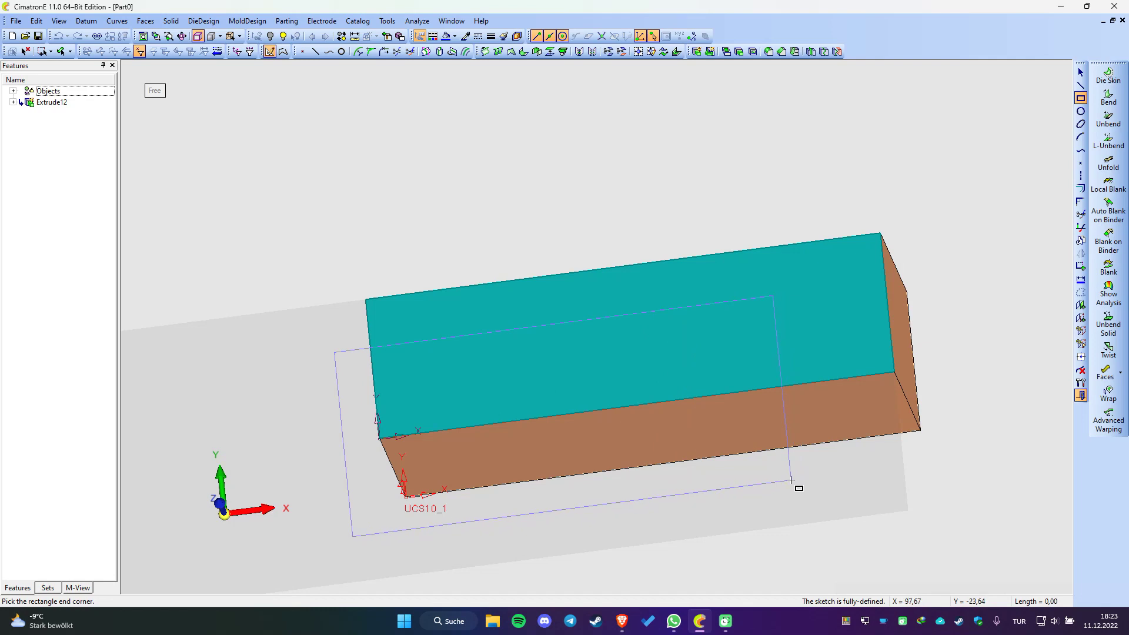
pyautogui.click(791, 480)
pyautogui.moveTo(857, 461)
pyautogui.mouseDown(button='middle')
pyautogui.moveTo(937, 398)
pyautogui.moveTo(947, 418)
pyautogui.mouseUp(button='middle')
# - Add the block edges as references and dimension the rectangle 20 mm from the long edge
pyautogui.rightClick(595, 174)
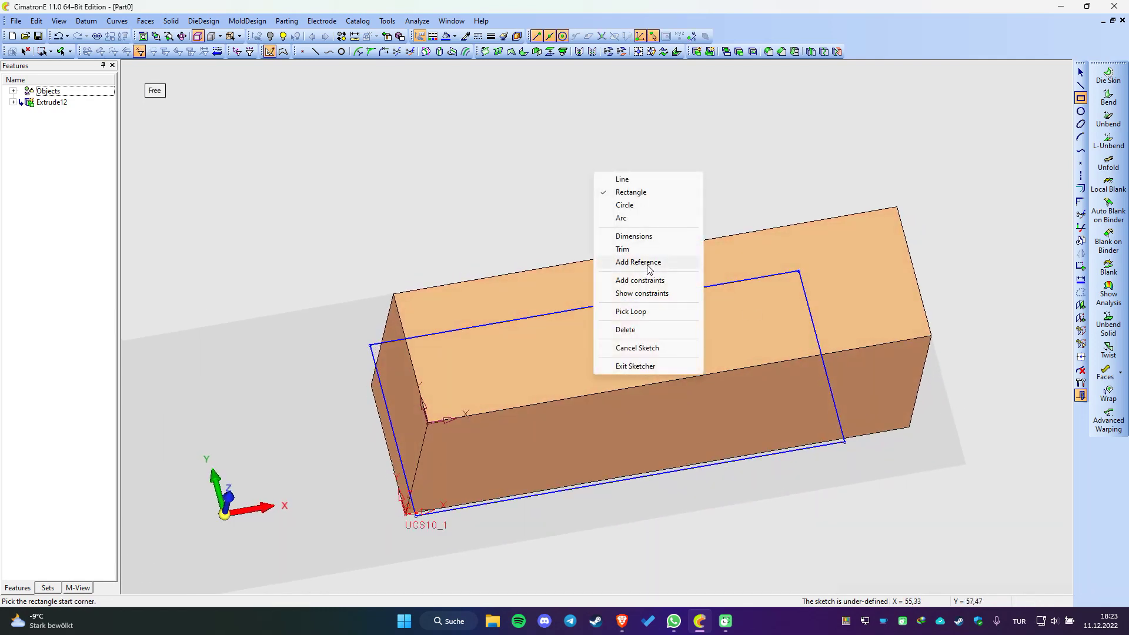
pyautogui.click(638, 262)
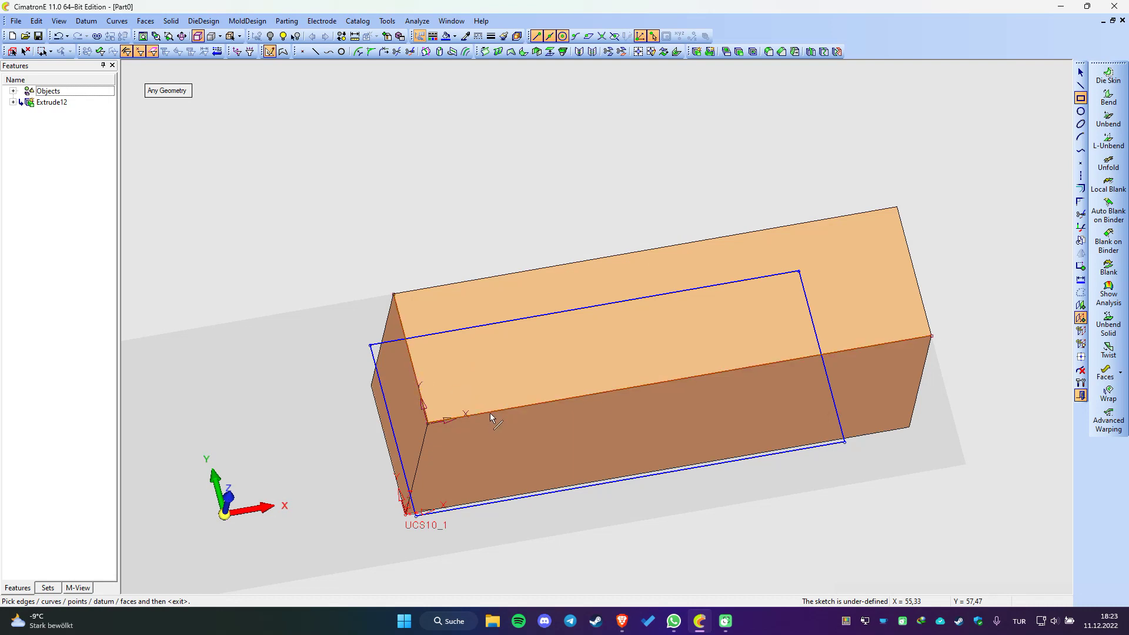
pyautogui.rightClick(499, 205)
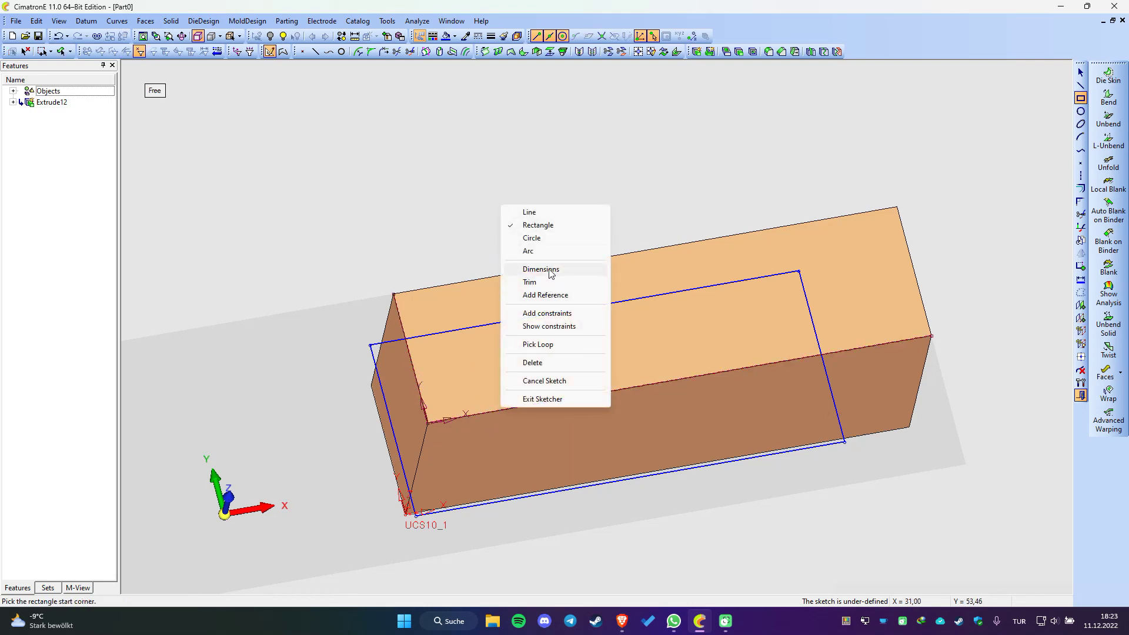
pyautogui.click(530, 272)
pyautogui.click(443, 334)
pyautogui.click(516, 408)
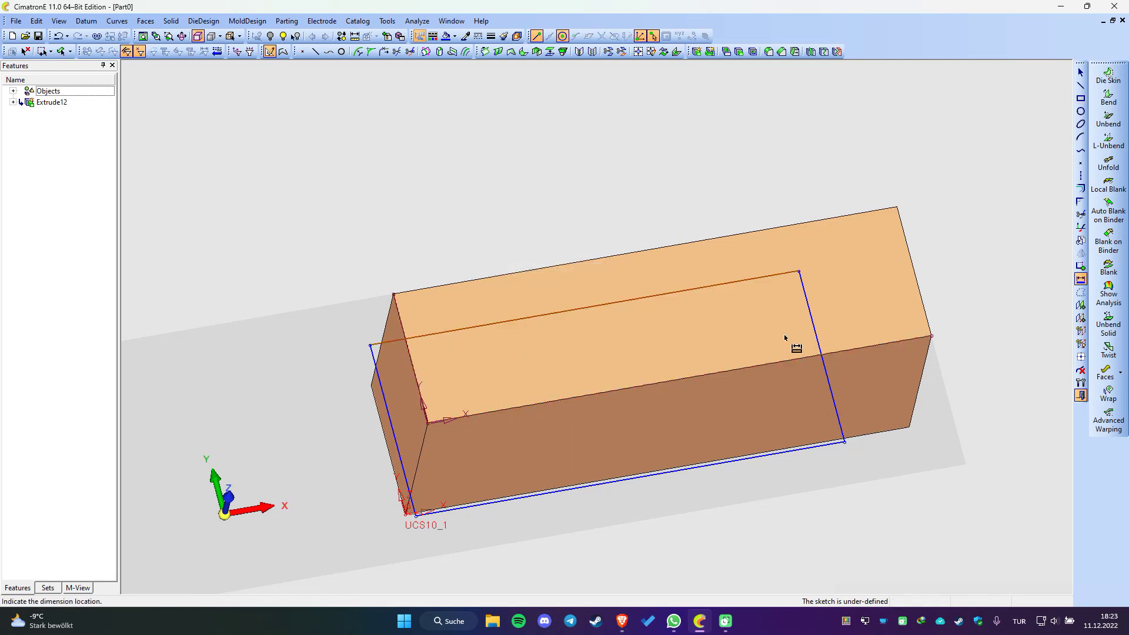
pyautogui.click(859, 322)
pyautogui.write('20')
pyautogui.press('Return')
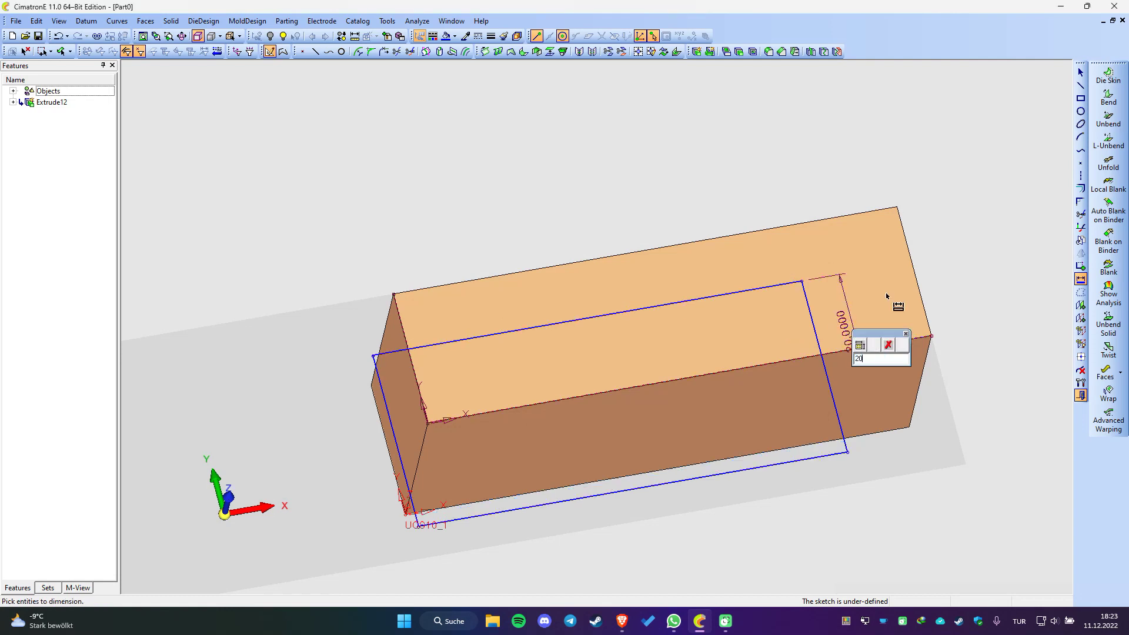
# - Dimension the rectangle's length to 100 mm and exit the sketcher
pyautogui.click(381, 376)
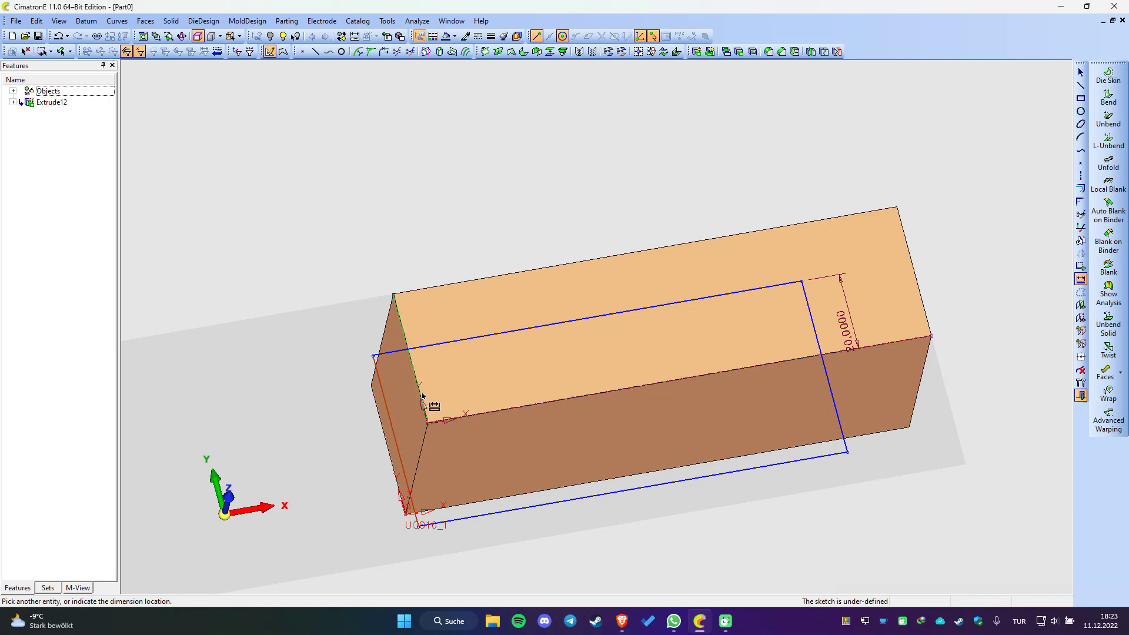
pyautogui.press('Escape')
pyautogui.rightClick(753, 323)
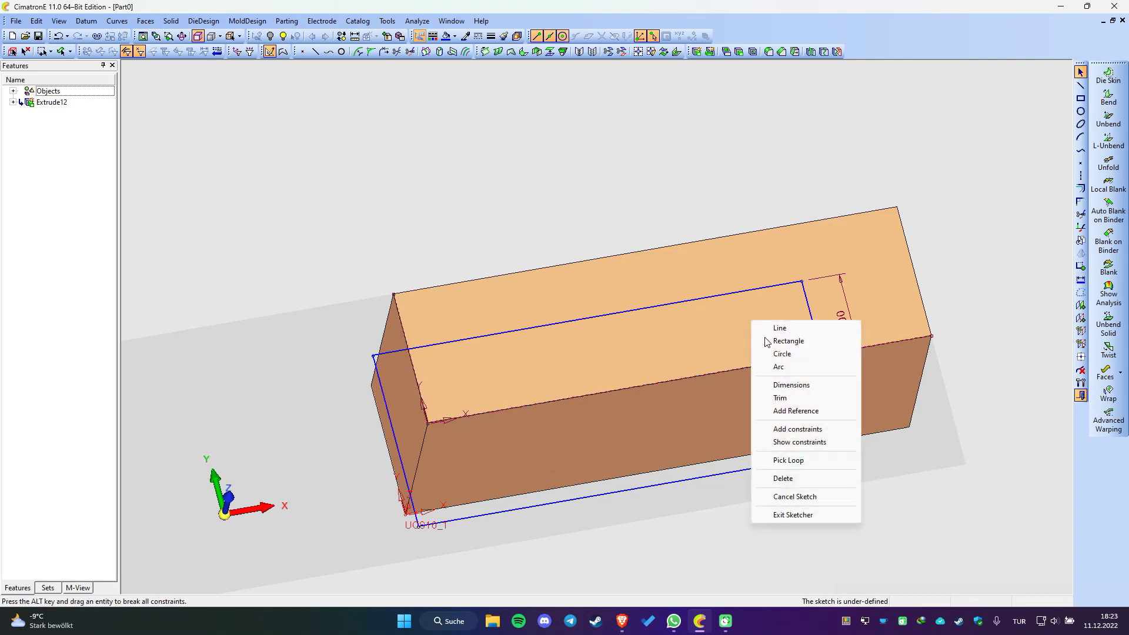
pyautogui.click(779, 382)
pyautogui.click(819, 341)
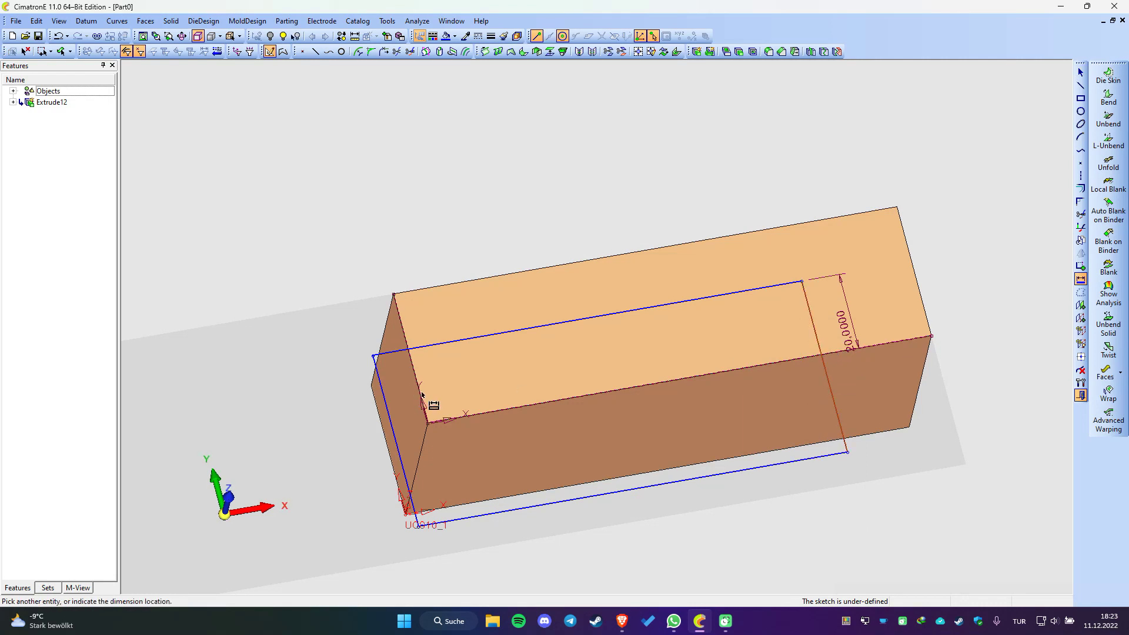
pyautogui.click(436, 398)
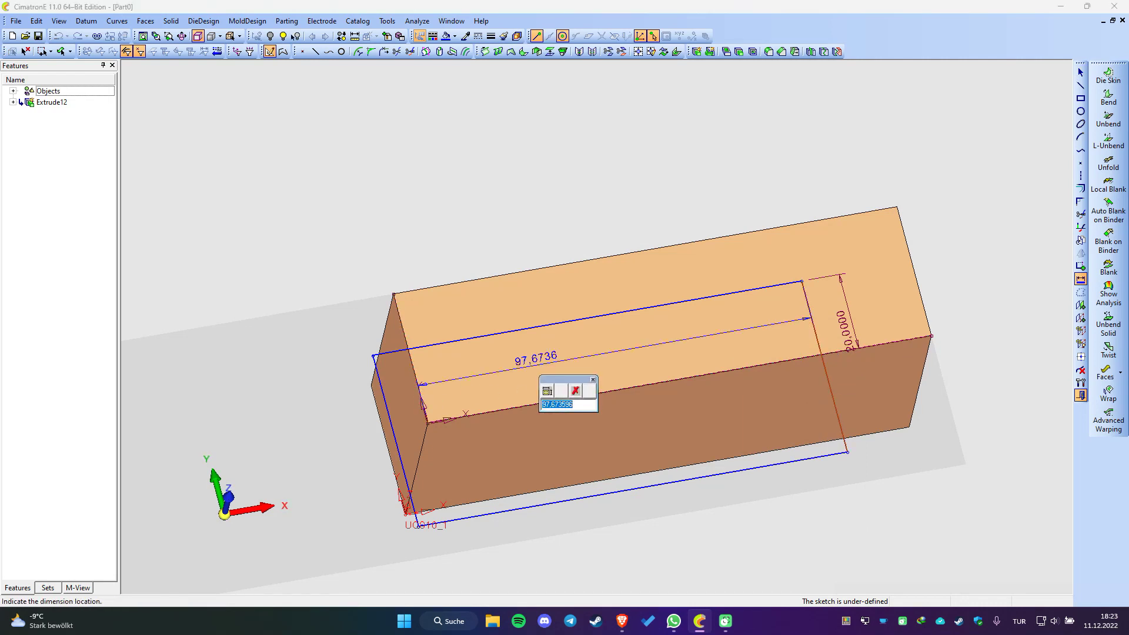
pyautogui.press('Return')
pyautogui.rightClick(563, 234)
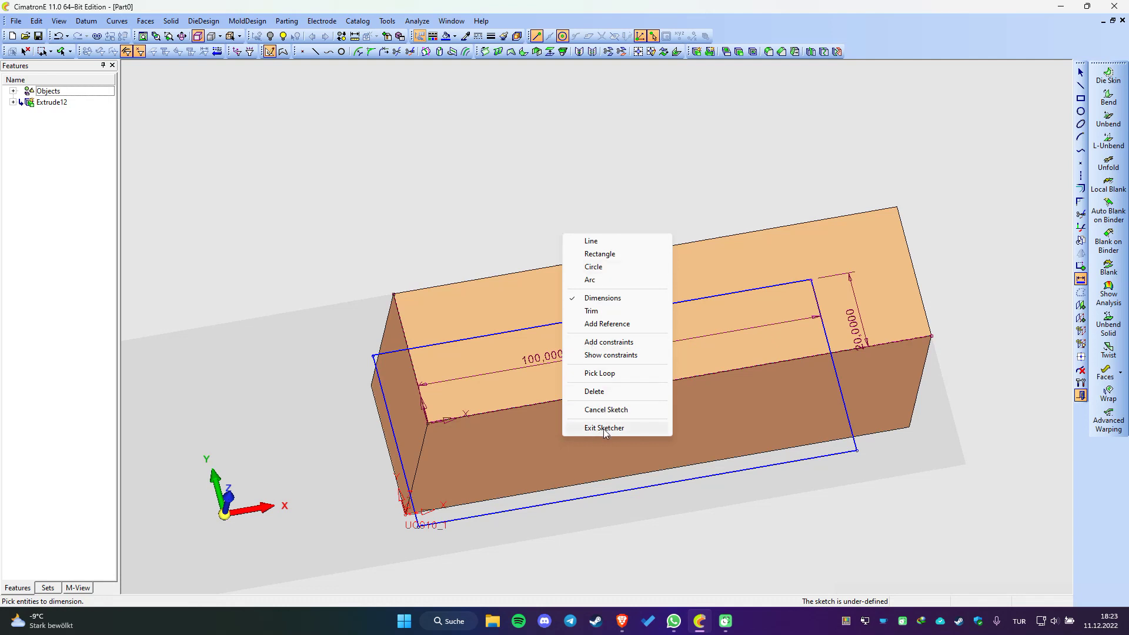
pyautogui.click(605, 429)
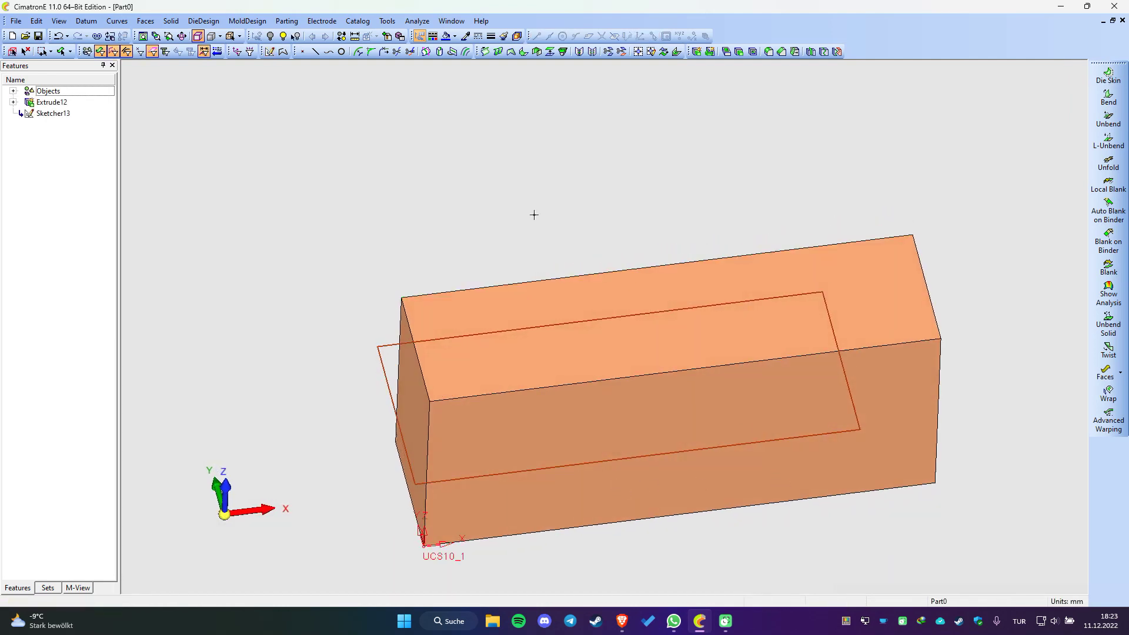
# - Remove-extrude the top-face rectangle 35 mm into the block as the pocket
pyautogui.rightClick(531, 202)
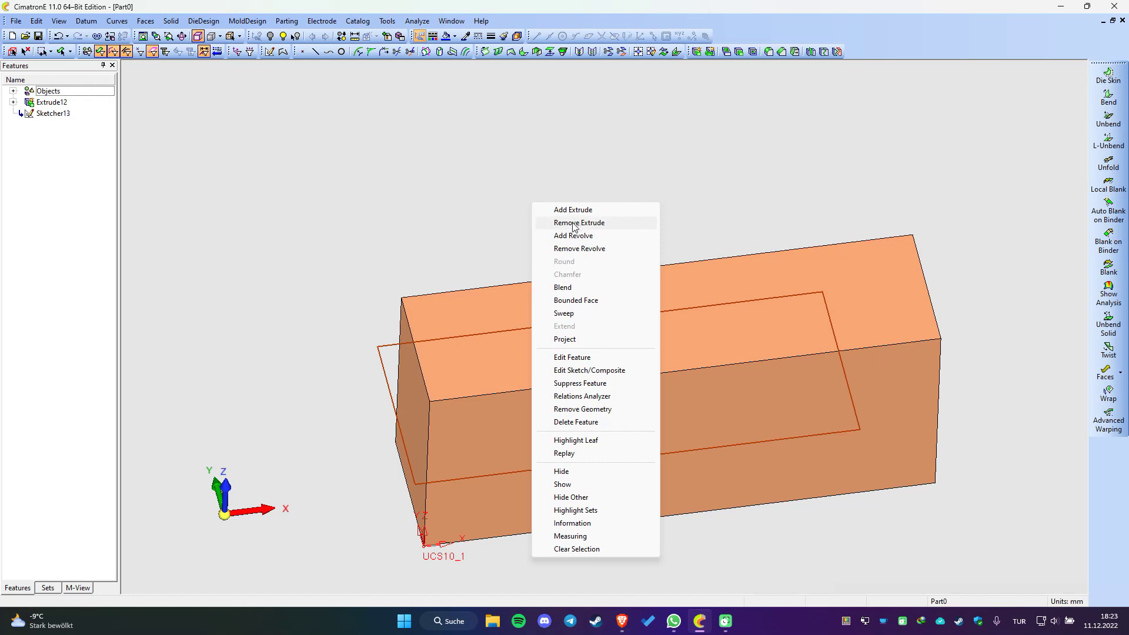
pyautogui.click(579, 222)
pyautogui.click(620, 379)
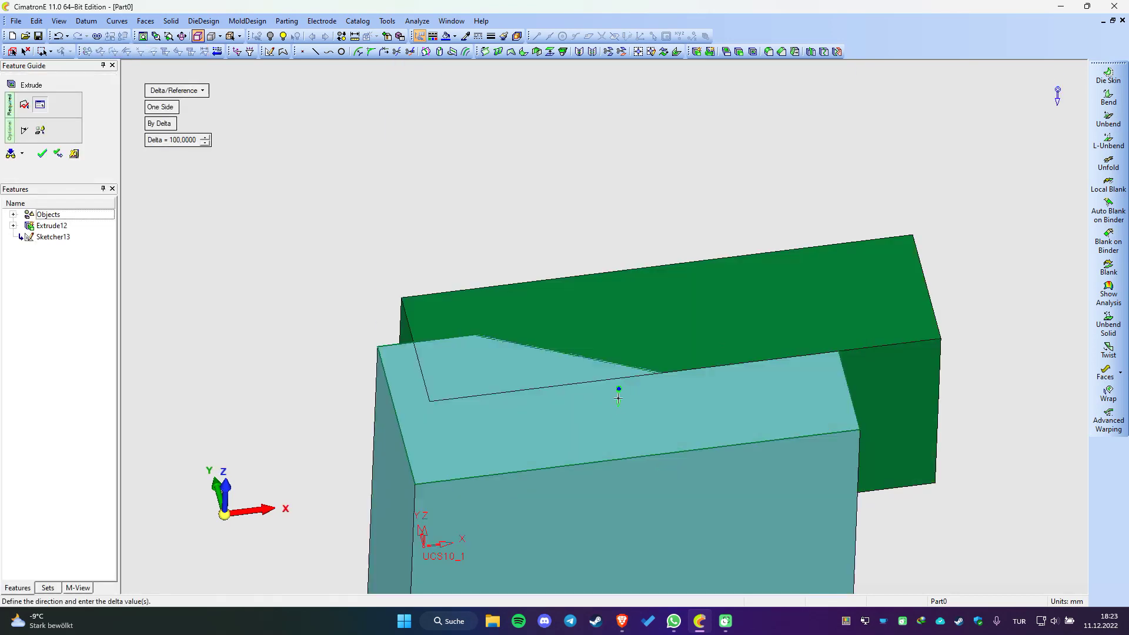
pyautogui.click(180, 141)
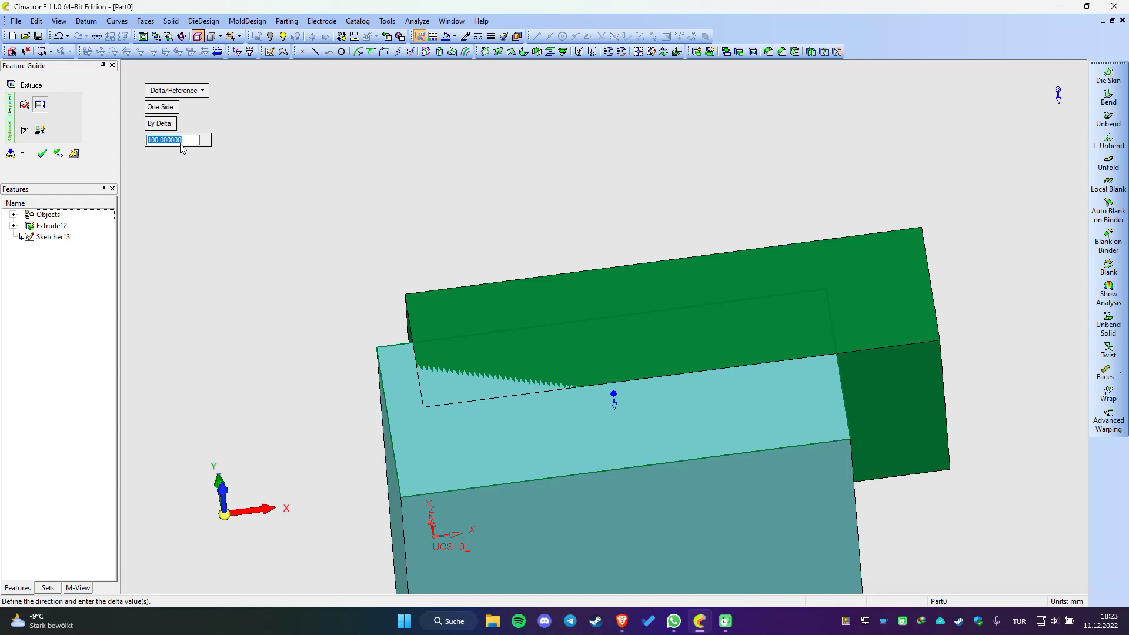
pyautogui.write('35')
pyautogui.press('Return')
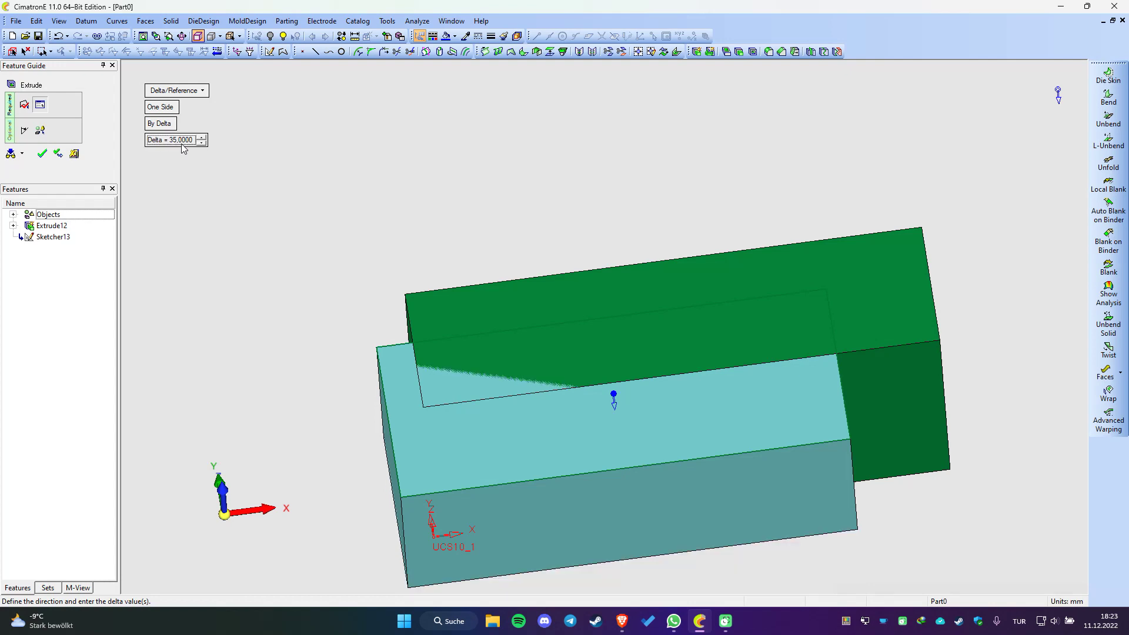
pyautogui.moveTo(600, 360)
pyautogui.mouseDown(button='middle')
pyautogui.moveTo(621, 281)
pyautogui.moveTo(533, 291)
pyautogui.mouseUp(button='middle')
pyautogui.rightClick(559, 229)
pyautogui.click(558, 229)
pyautogui.moveTo(608, 355)
pyautogui.mouseDown(button='middle')
pyautogui.moveTo(612, 311)
pyautogui.moveTo(643, 353)
pyautogui.mouseUp(button='middle')
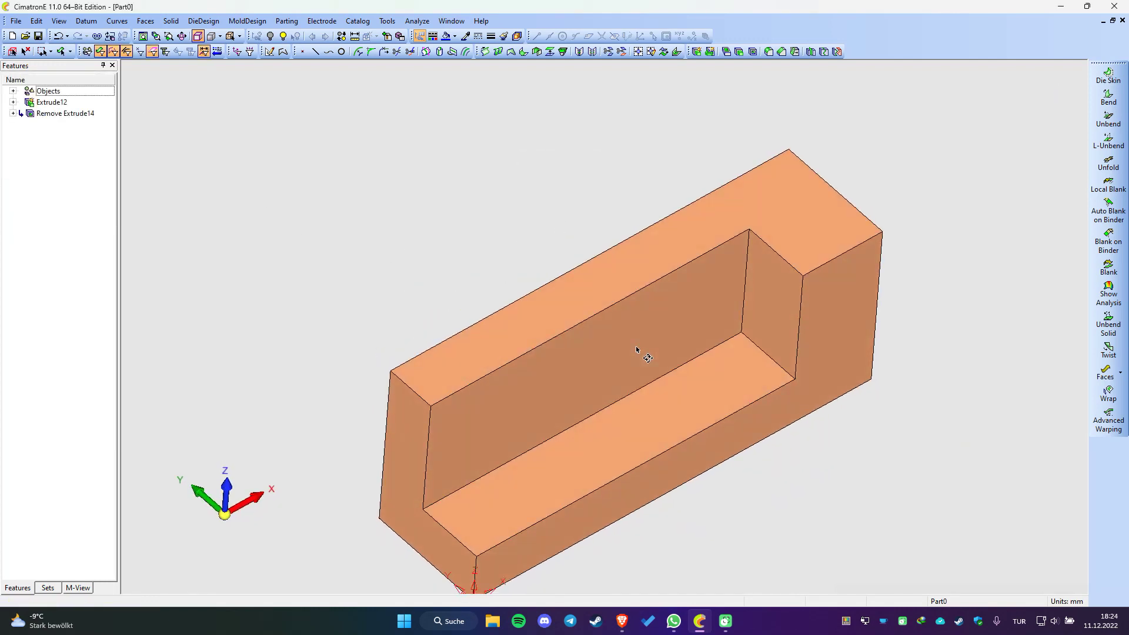
# - Start a new sketch on the pocket floor
pyautogui.click(597, 439)
pyautogui.rightClick(594, 456)
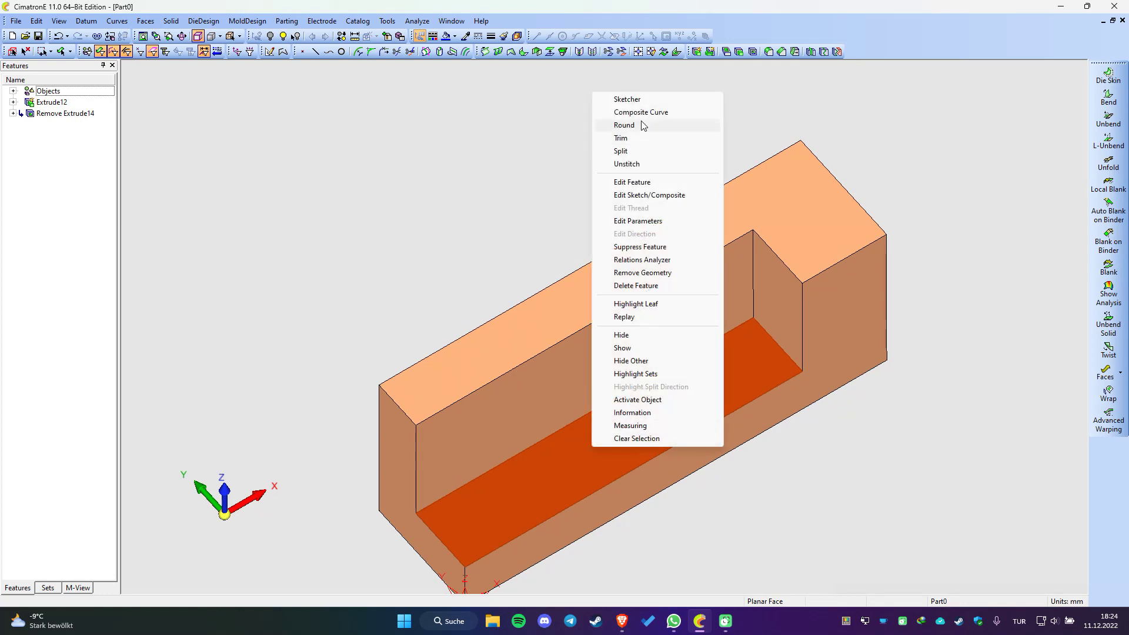
pyautogui.click(643, 101)
pyautogui.moveTo(551, 223)
pyautogui.mouseDown(button='middle')
pyautogui.moveTo(587, 504)
pyautogui.moveTo(587, 414)
pyautogui.mouseUp(button='middle')
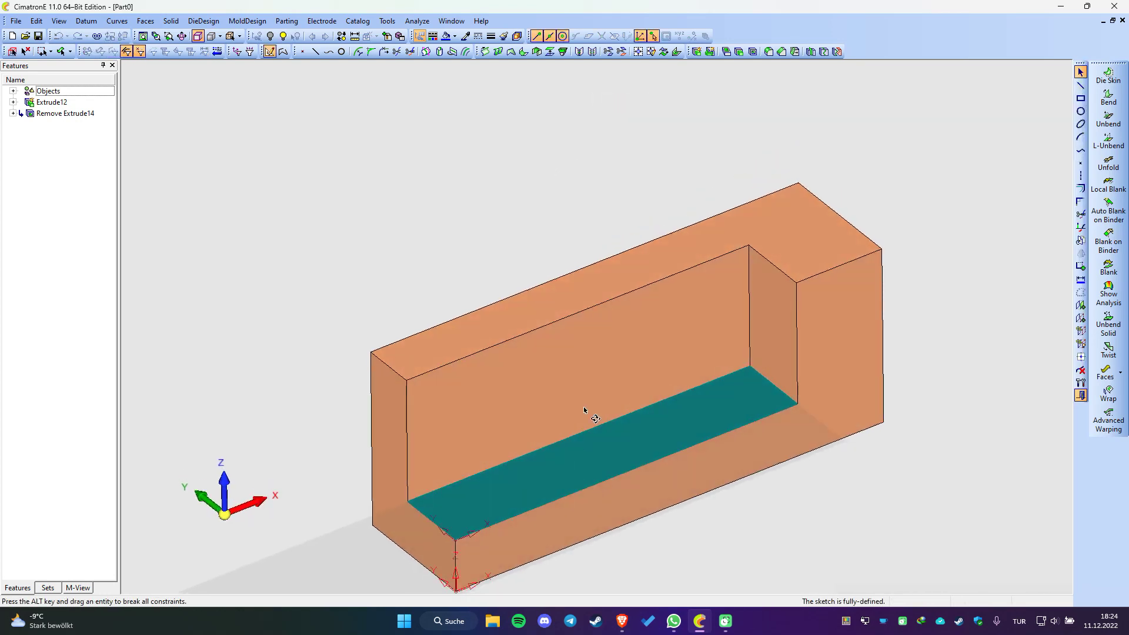
pyautogui.scroll(-2, 656, 534)
pyautogui.scroll(3, 563, 480)
# - Draw 5 mm diameter circles on the pocket floor
pyautogui.rightClick(488, 413)
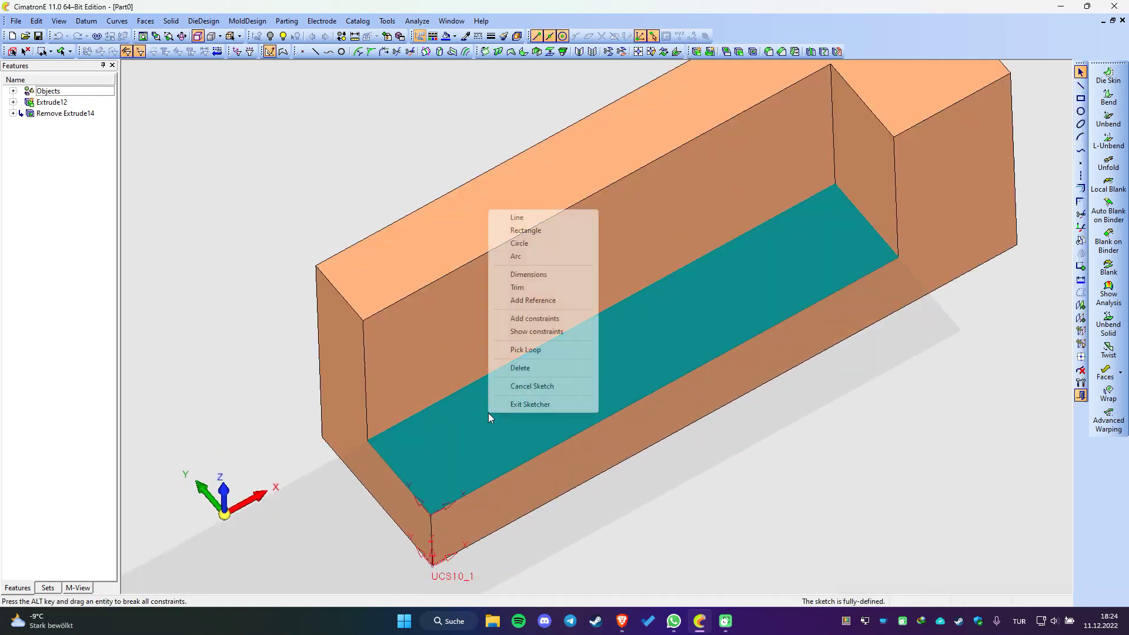
pyautogui.click(520, 243)
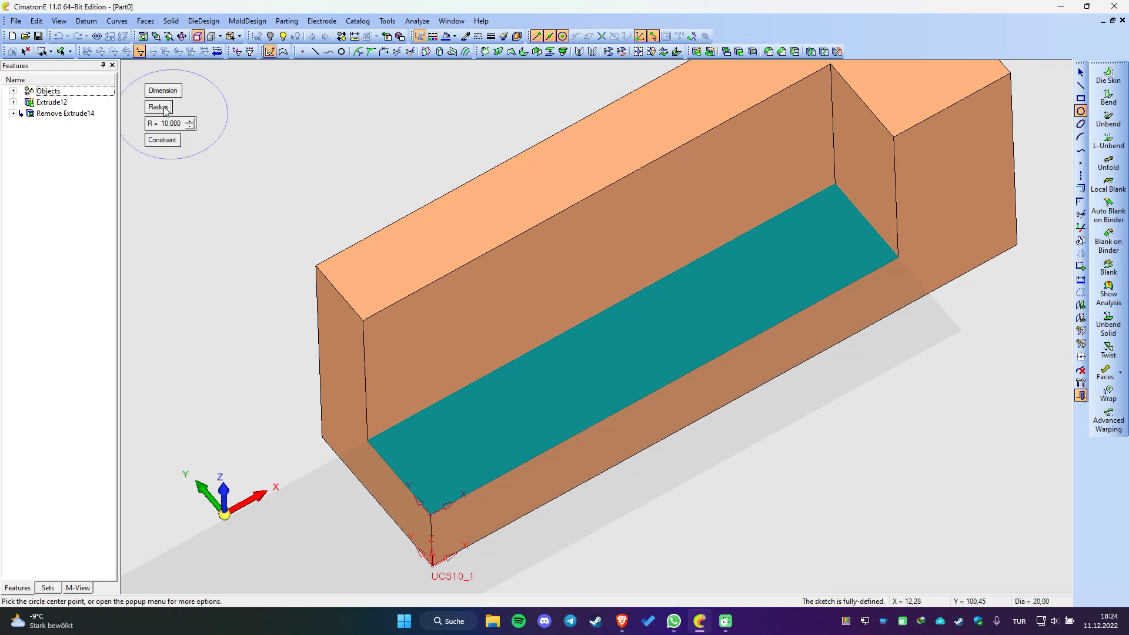
pyautogui.click(163, 123)
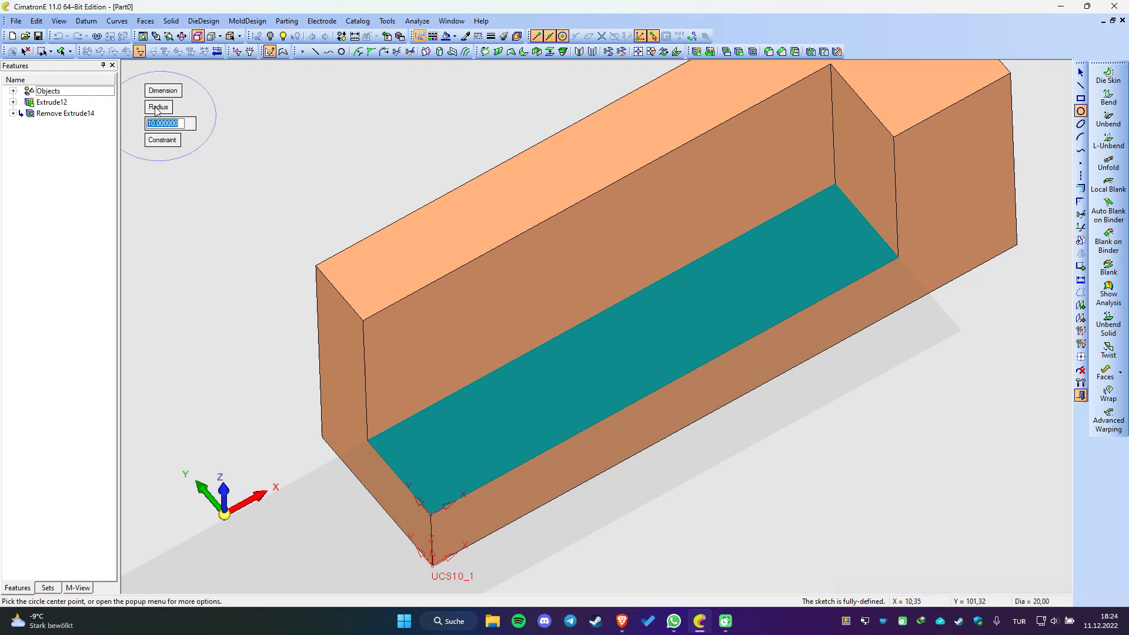
pyautogui.click(158, 108)
pyautogui.write('5.000')
pyautogui.press('Return')
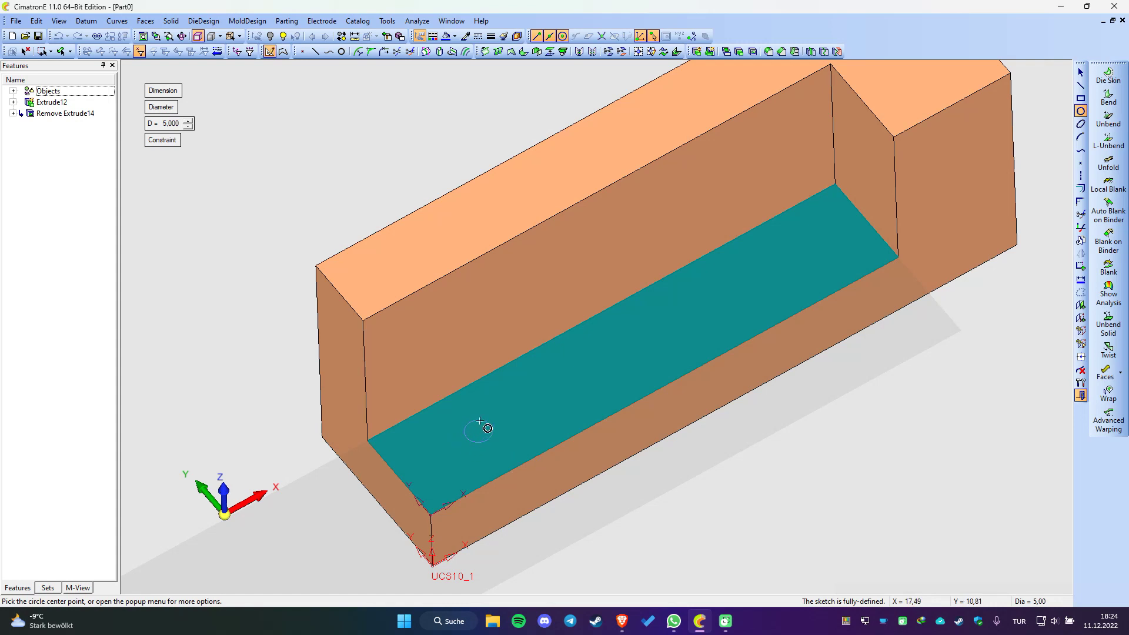
pyautogui.click(493, 413)
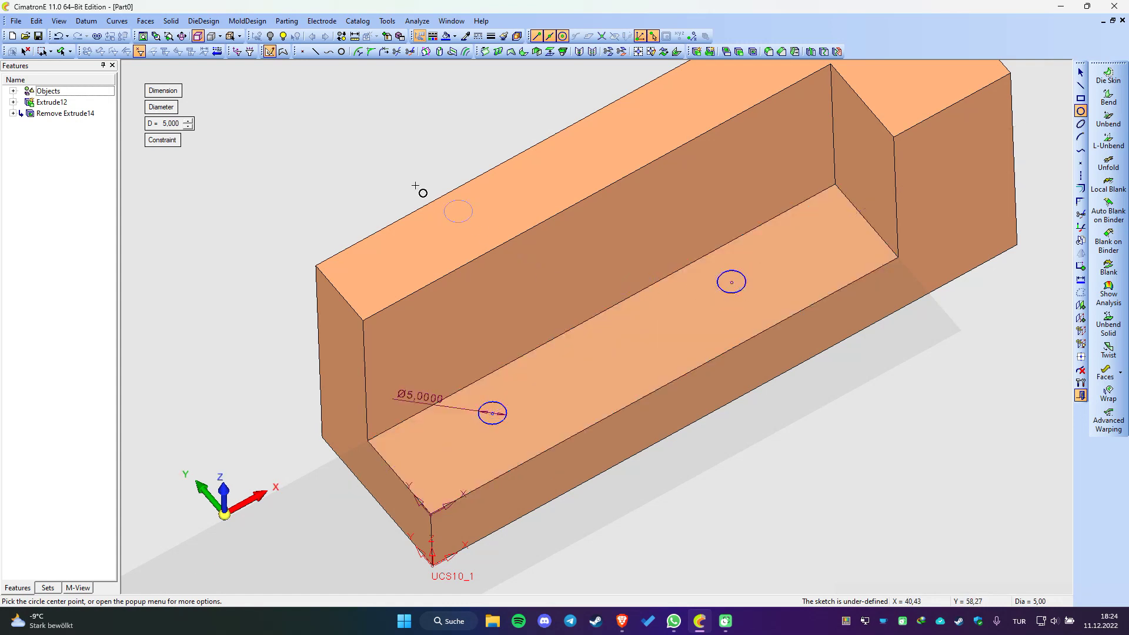
pyautogui.press('Escape')
# - Dimension the first circle 20 mm from the pocket end edge
pyautogui.rightClick(387, 133)
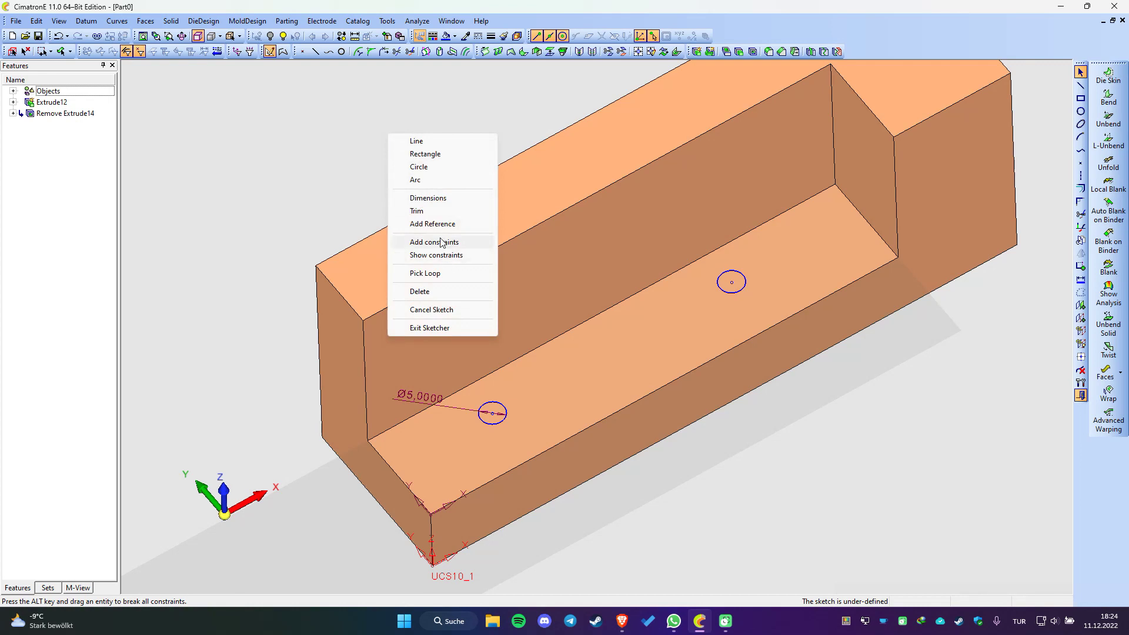
pyautogui.click(442, 243)
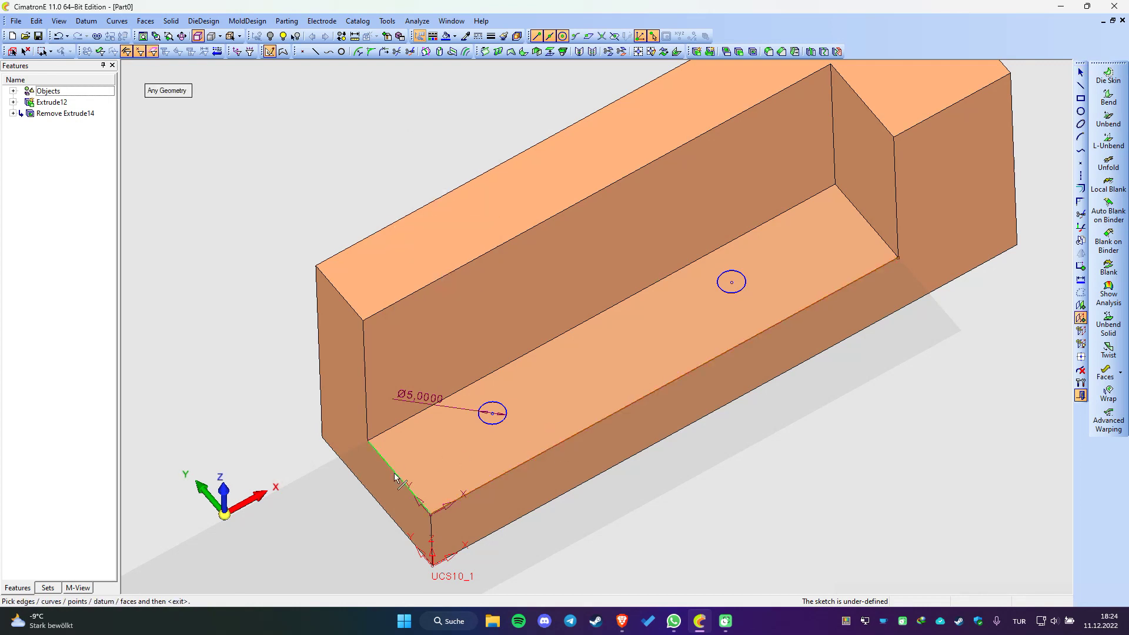
pyautogui.press('Escape')
pyautogui.rightClick(570, 364)
pyautogui.click(588, 442)
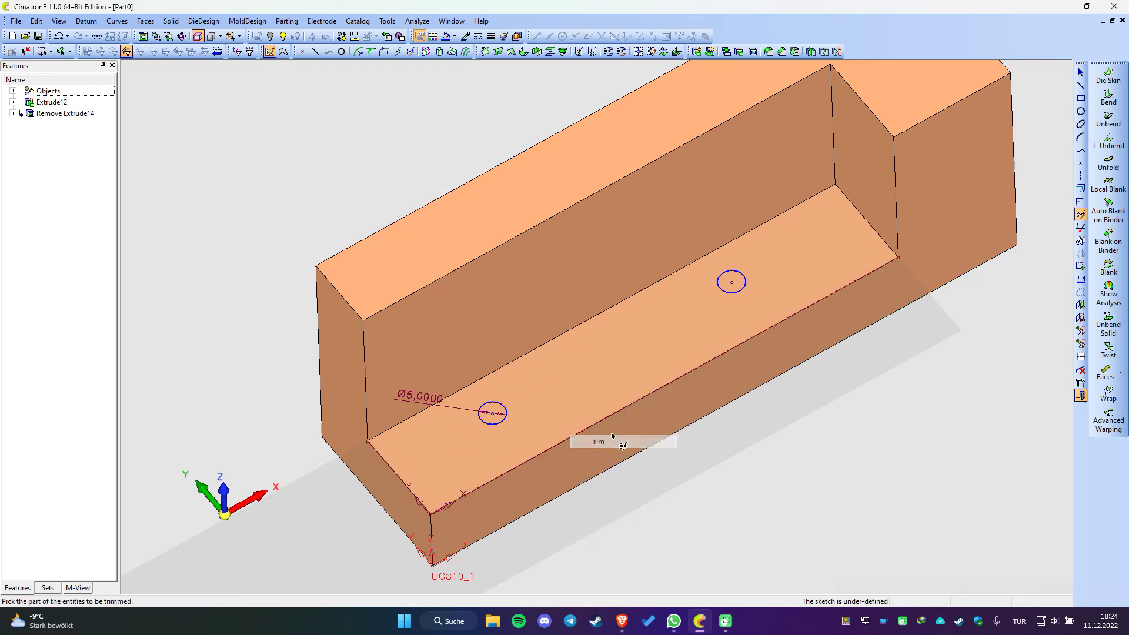
pyautogui.rightClick(581, 361)
pyautogui.click(609, 427)
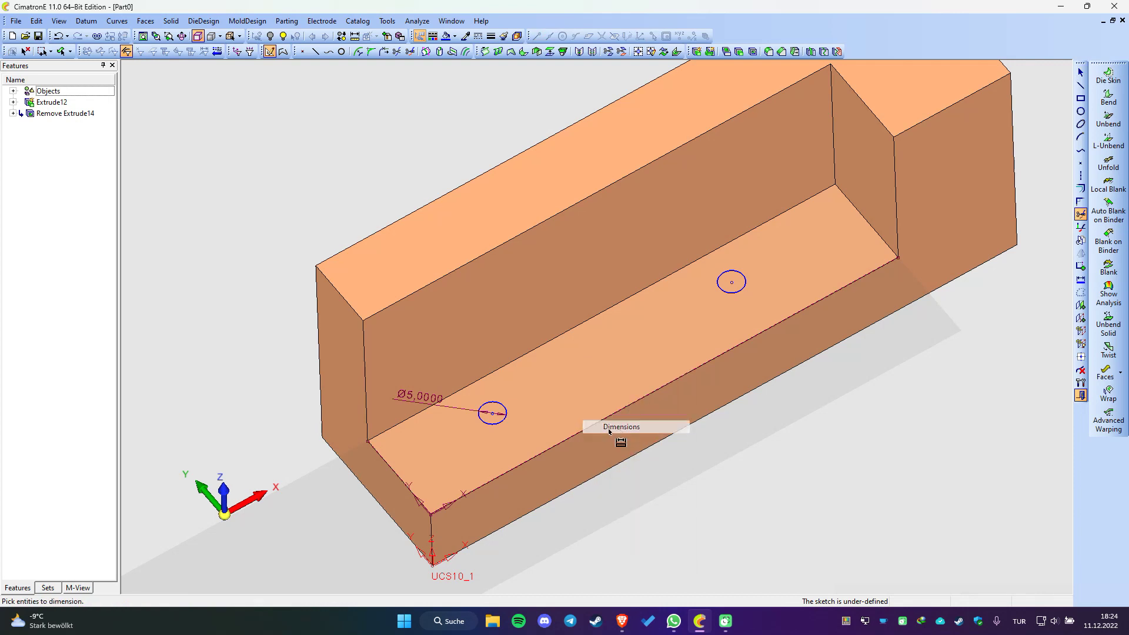
pyautogui.click(400, 475)
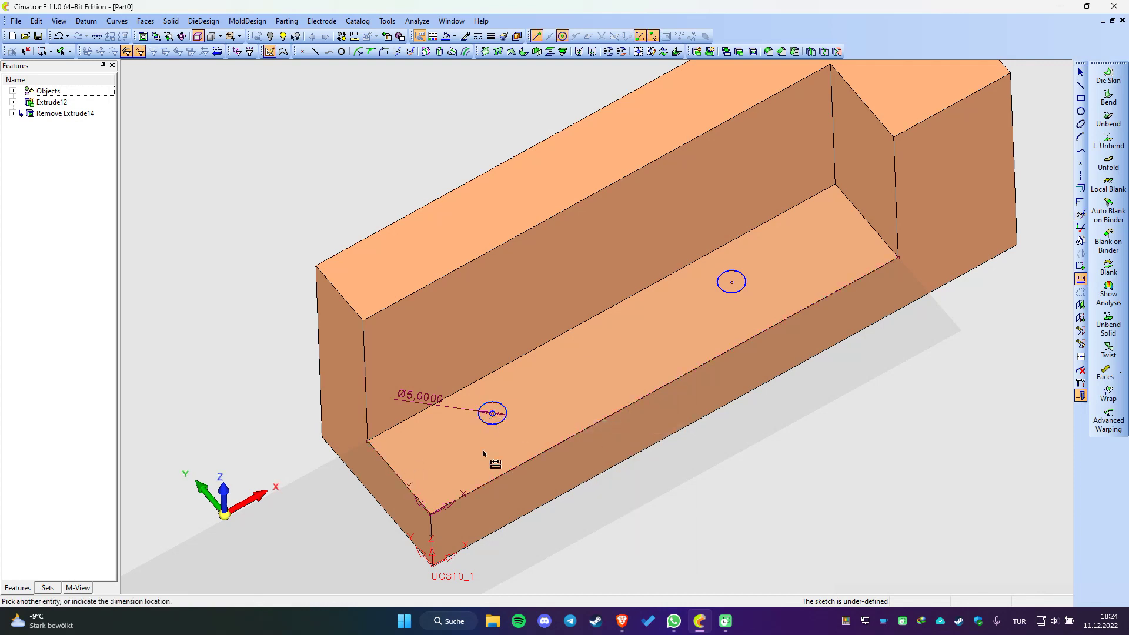
pyautogui.click(482, 452)
pyautogui.write('20')
pyautogui.press('Return')
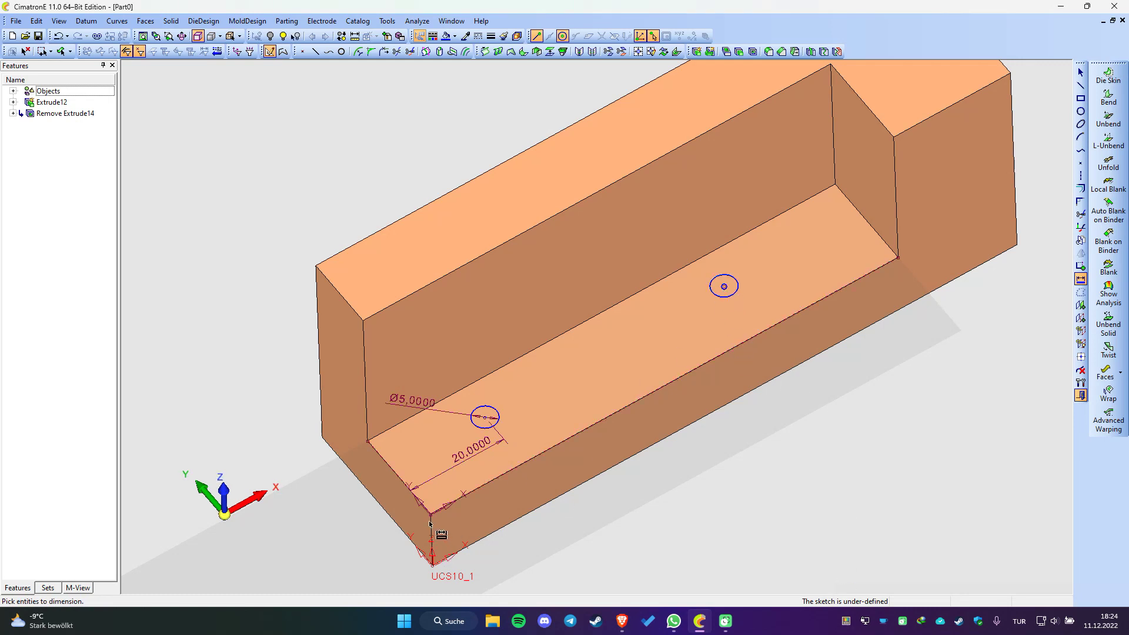
# - Dimension the second circle 80 mm from the end edge and the centre 10 mm from the front edge
pyautogui.click(420, 500)
pyautogui.click(597, 382)
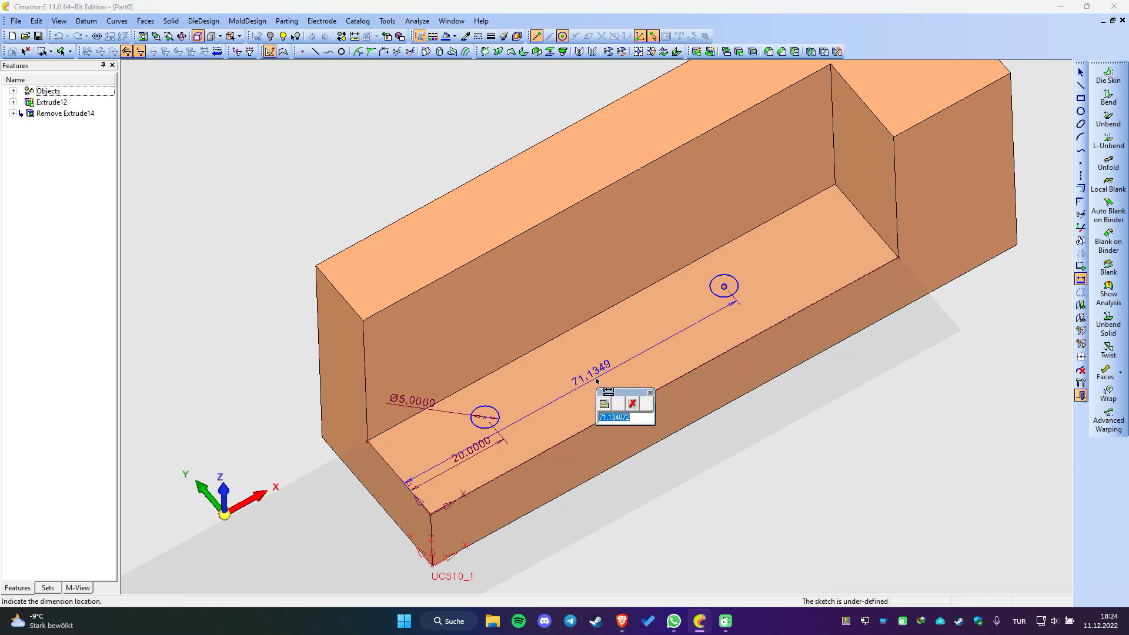
pyautogui.write('80')
pyautogui.press('Return')
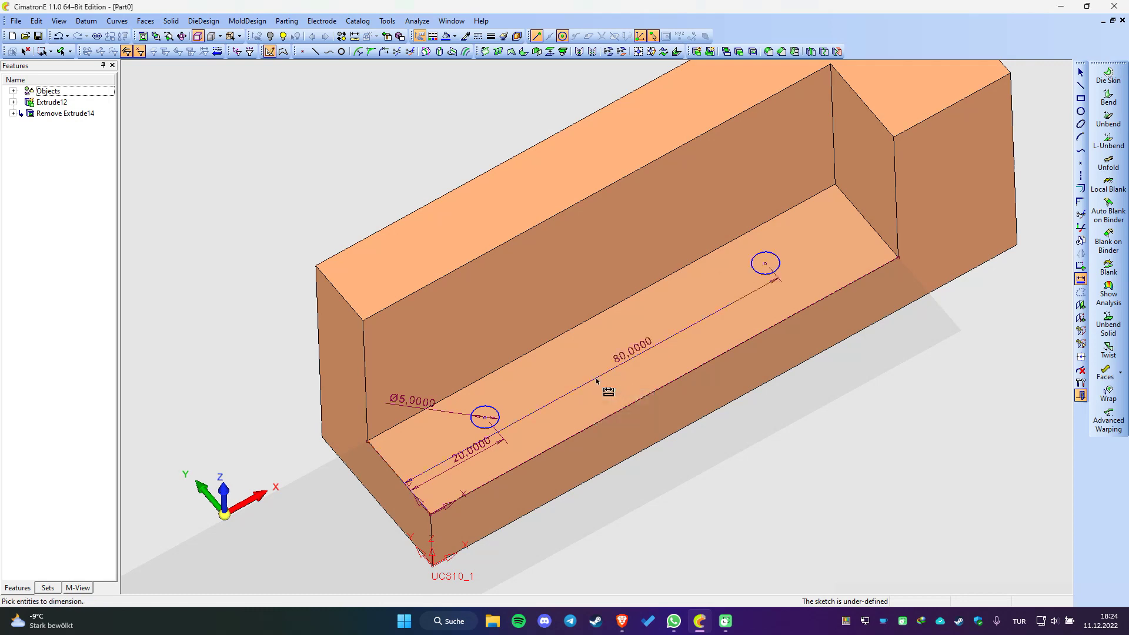
pyautogui.click(486, 419)
pyautogui.click(388, 468)
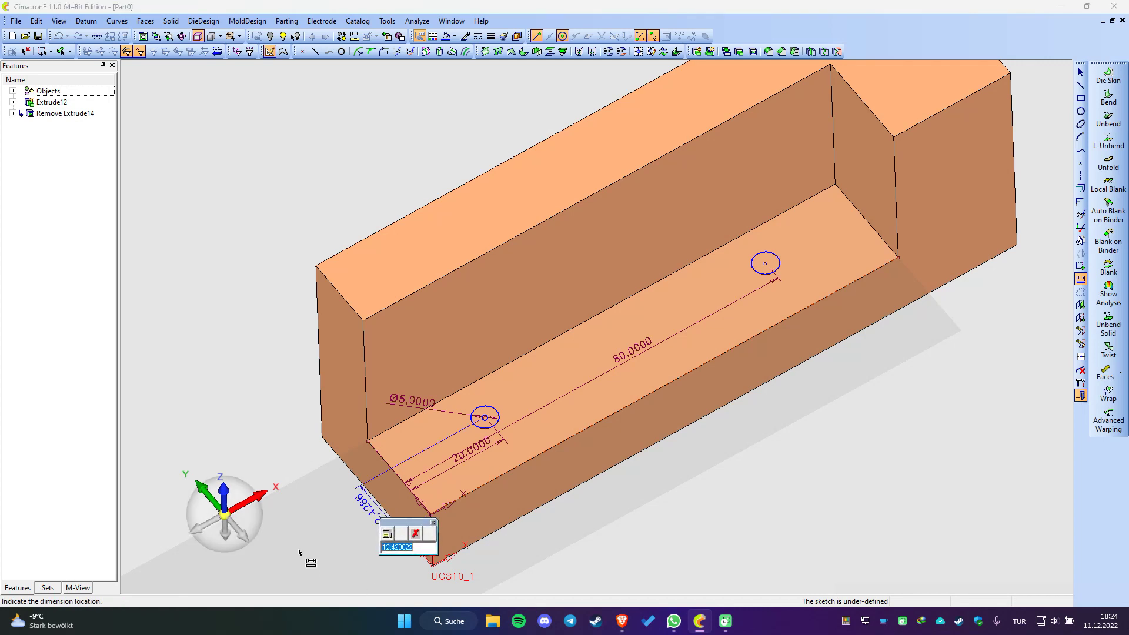
pyautogui.write('10')
pyautogui.press('Return')
# - Exit the hole sketch and start a Remove Extrude of the circles
pyautogui.rightClick(281, 207)
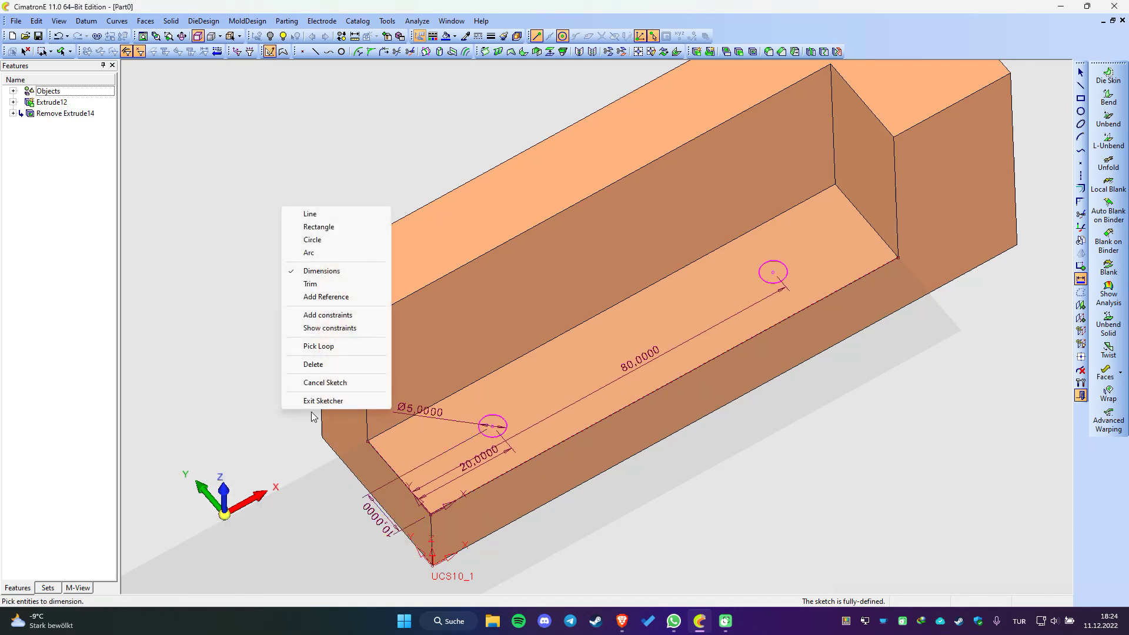
pyautogui.click(320, 403)
pyautogui.rightClick(284, 168)
pyautogui.click(324, 187)
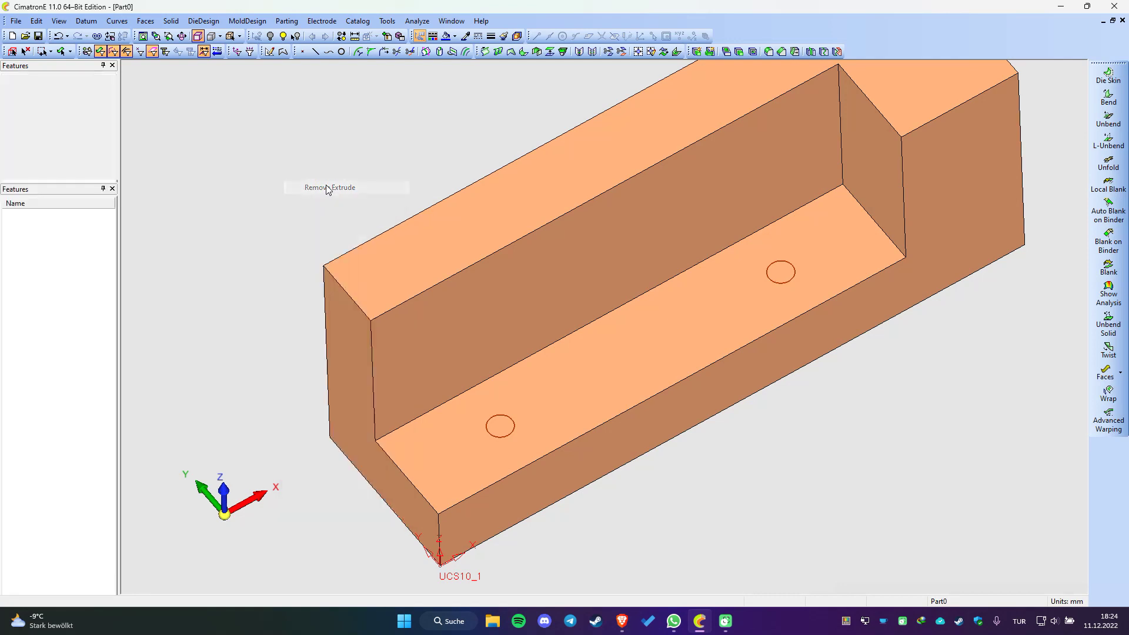
# - Confirm the cut for both holes and raise display quality to the finest setting
pyautogui.rightClick(691, 506)
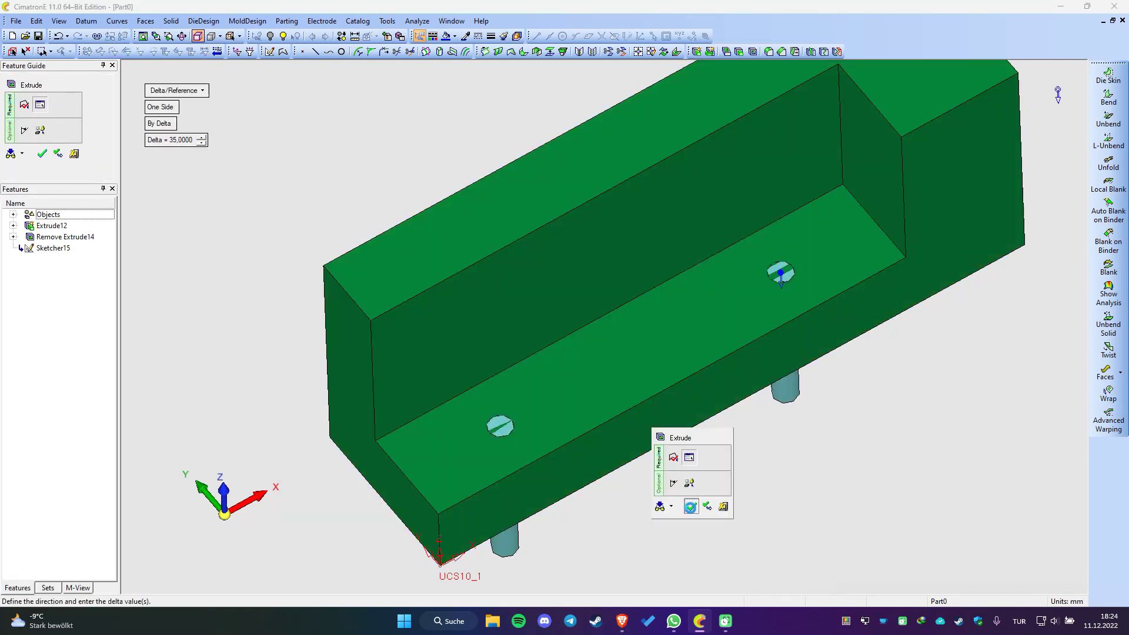
pyautogui.click(692, 507)
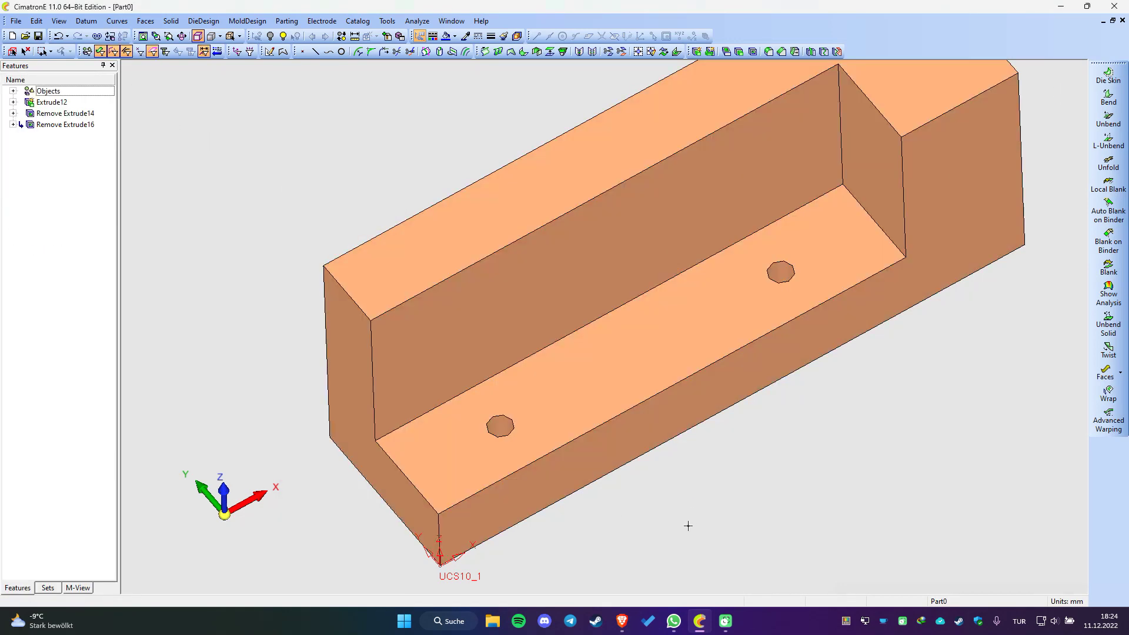
pyautogui.click(58, 22)
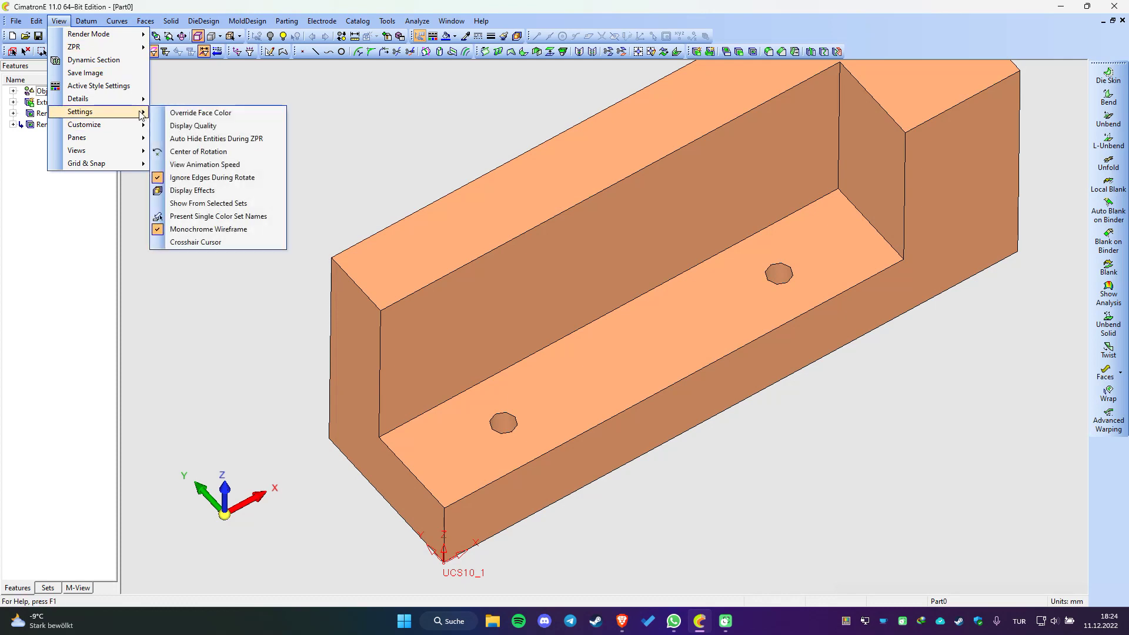
pyautogui.click(195, 125)
pyautogui.moveTo(86, 66); pyautogui.dragTo(202, 105)
pyautogui.click(166, 111)
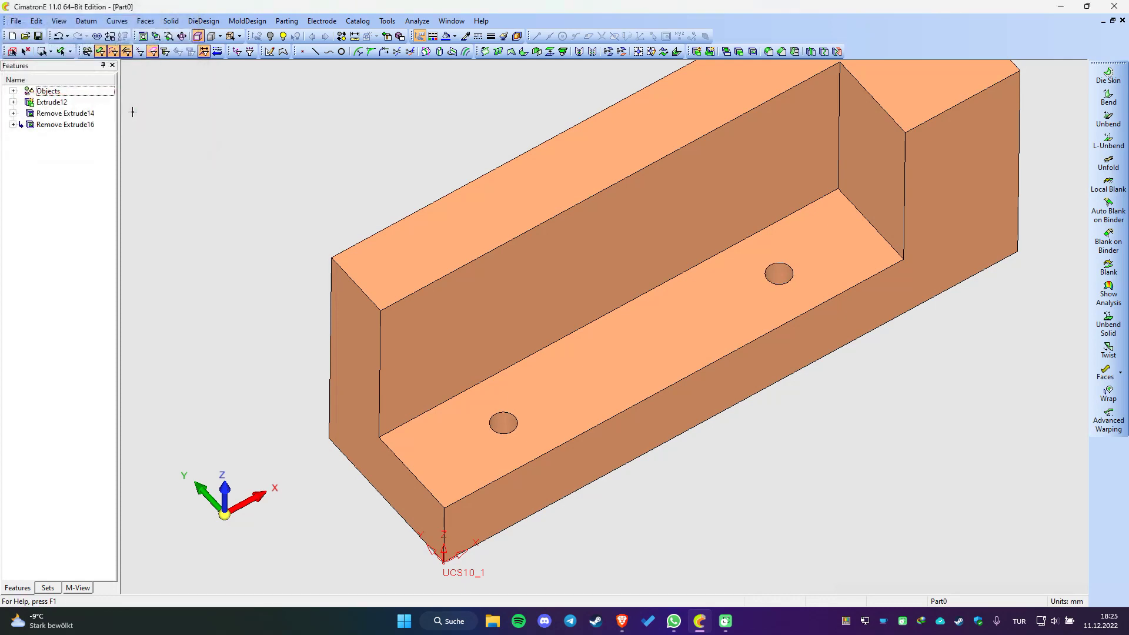
pyautogui.moveTo(605, 320)
pyautogui.mouseDown(button='middle')
pyautogui.moveTo(665, 425)
pyautogui.moveTo(665, 409)
pyautogui.mouseUp(button='middle')
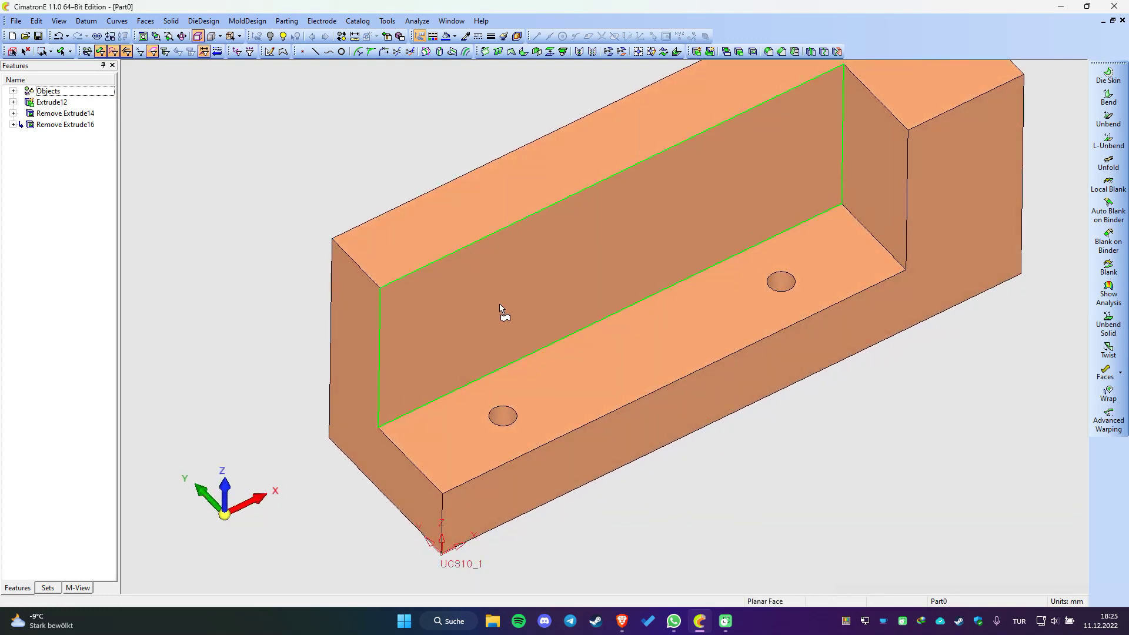
# - Add full-depth M6 tap threads to both pocket-floor holes with Threads & Ejectors
pyautogui.click(390, 26)
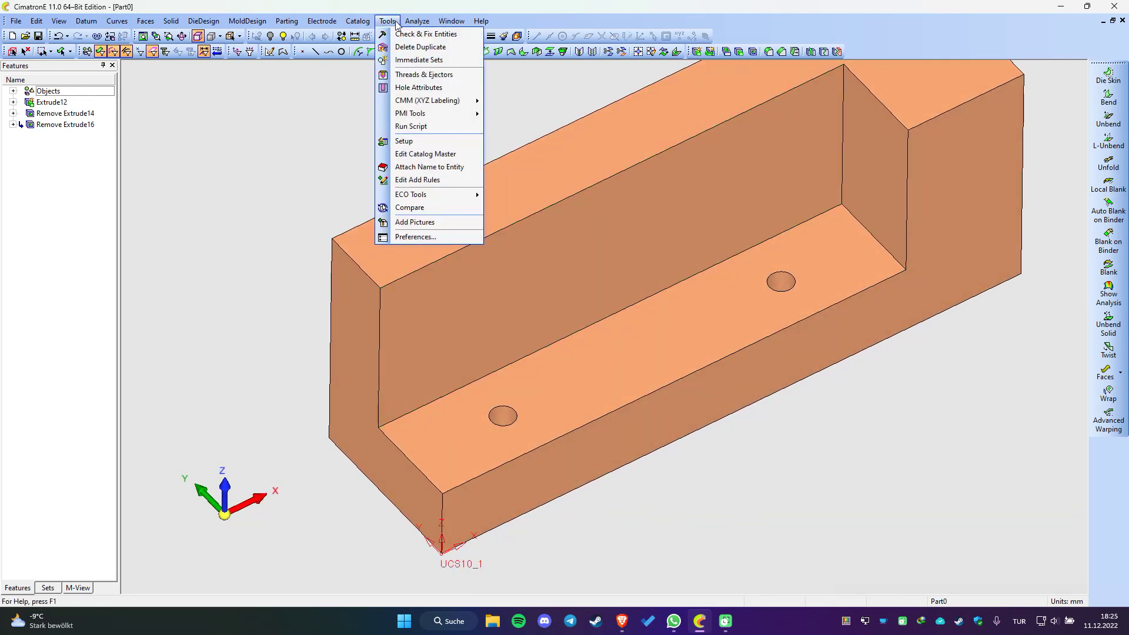
pyautogui.click(427, 77)
pyautogui.click(504, 408)
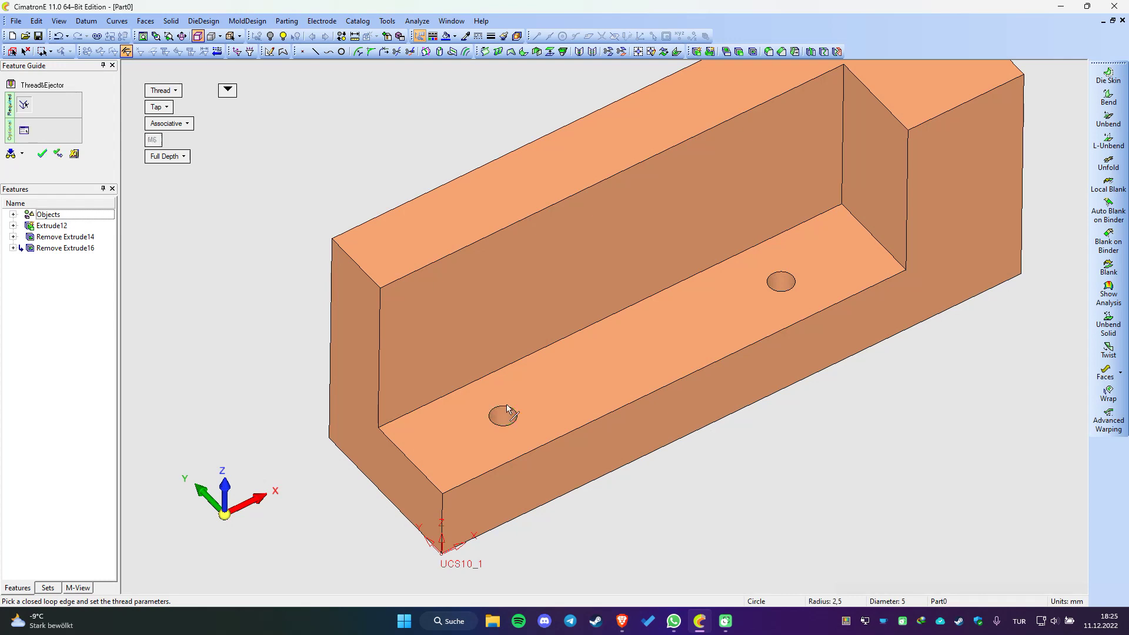
pyautogui.click(782, 276)
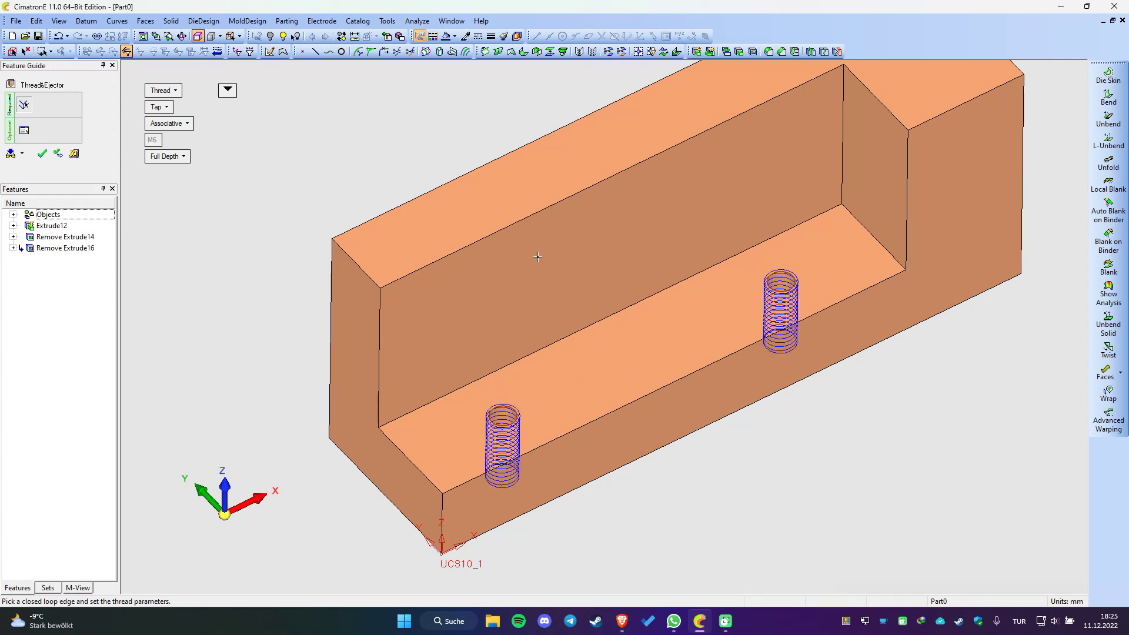
pyautogui.middleClick(379, 164)
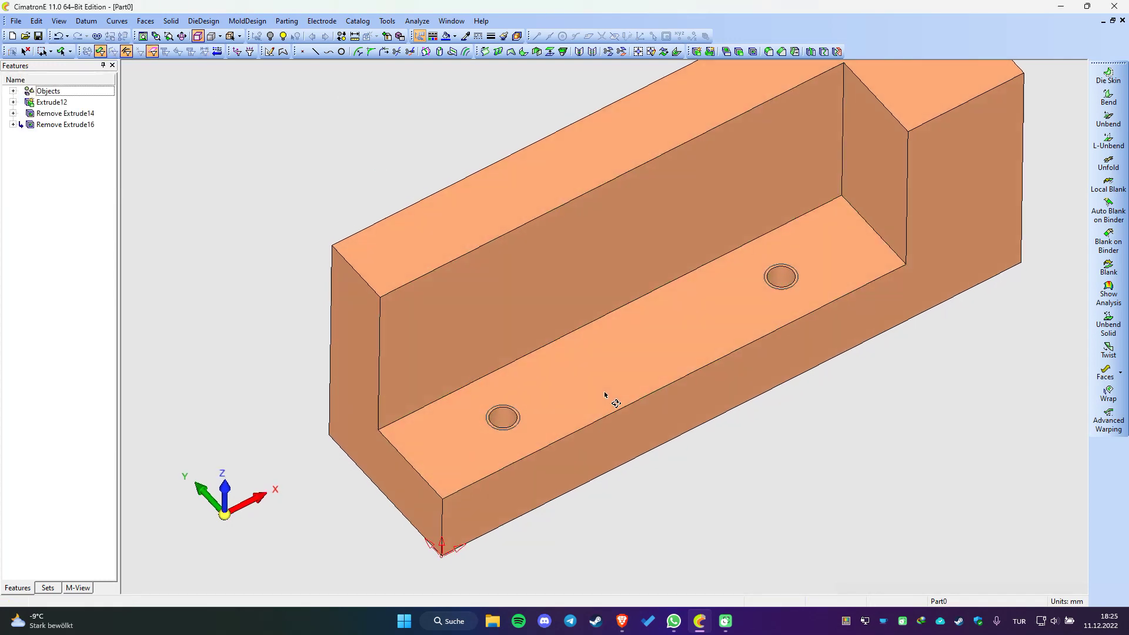
pyautogui.scroll(-3, 605, 394)
pyautogui.scroll(2, 777, 116)
# - Start a new sketch on the block's end face and add reference geometry
pyautogui.moveTo(776, 116); pyautogui.dragTo(709, 351, button='middle')
pyautogui.rightClick(709, 350)
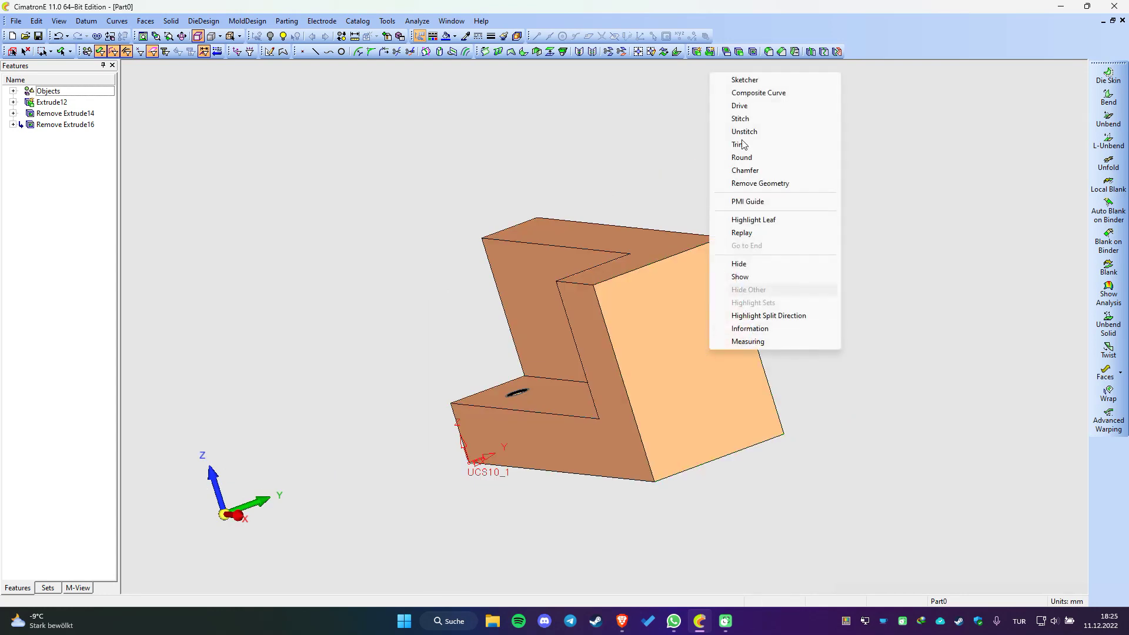
pyautogui.click(743, 80)
pyautogui.click(711, 325)
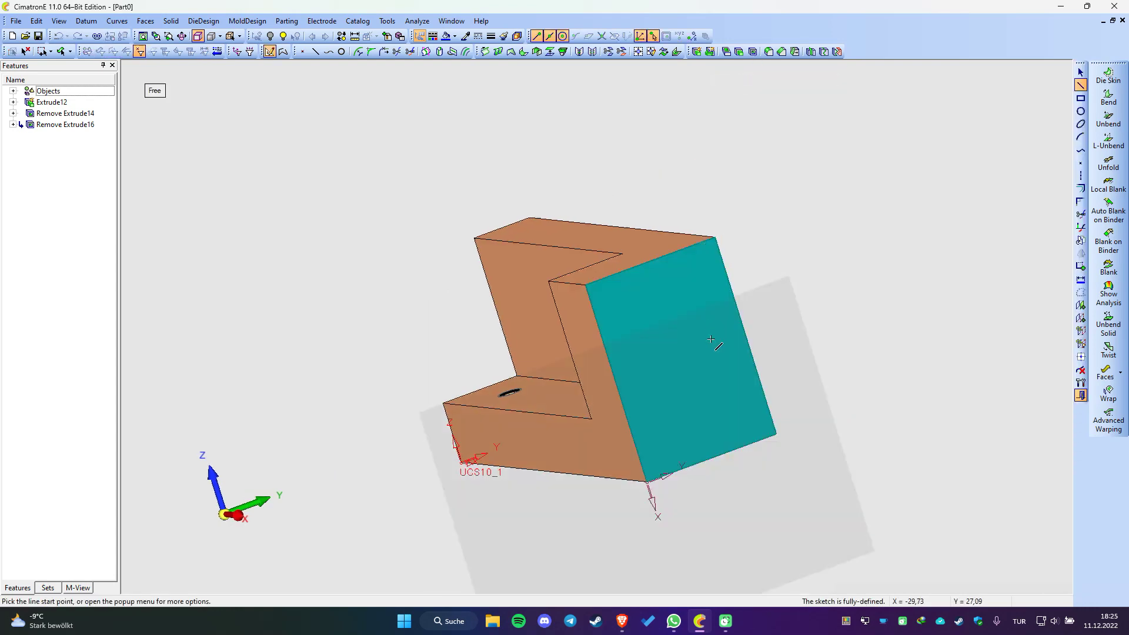
pyautogui.rightClick(665, 282)
pyautogui.click(743, 372)
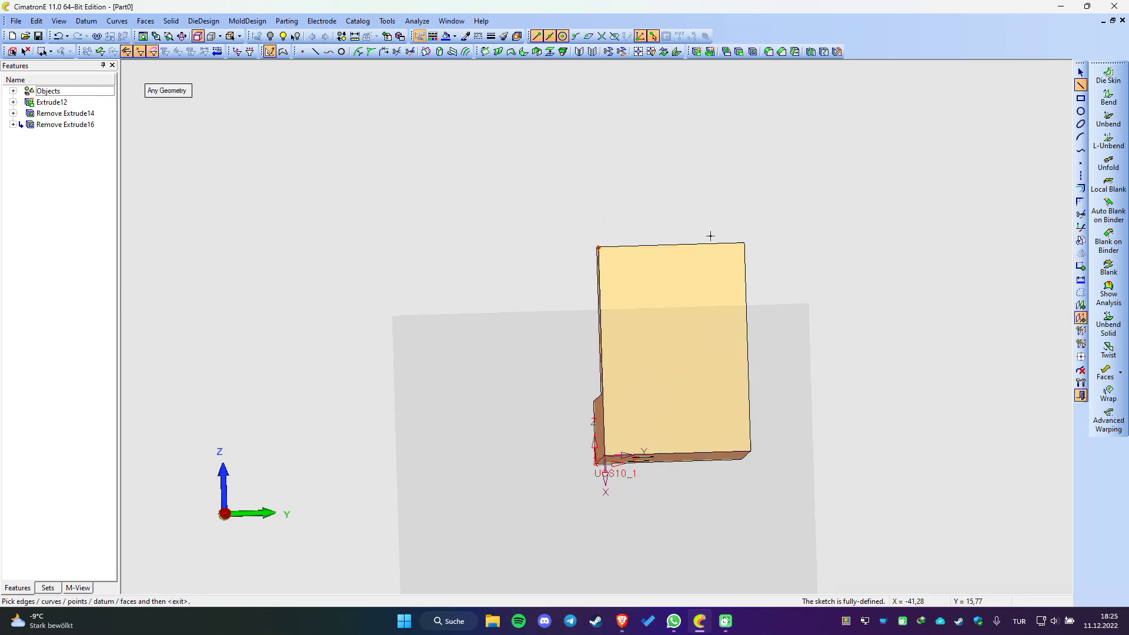
pyautogui.middleClick(795, 224)
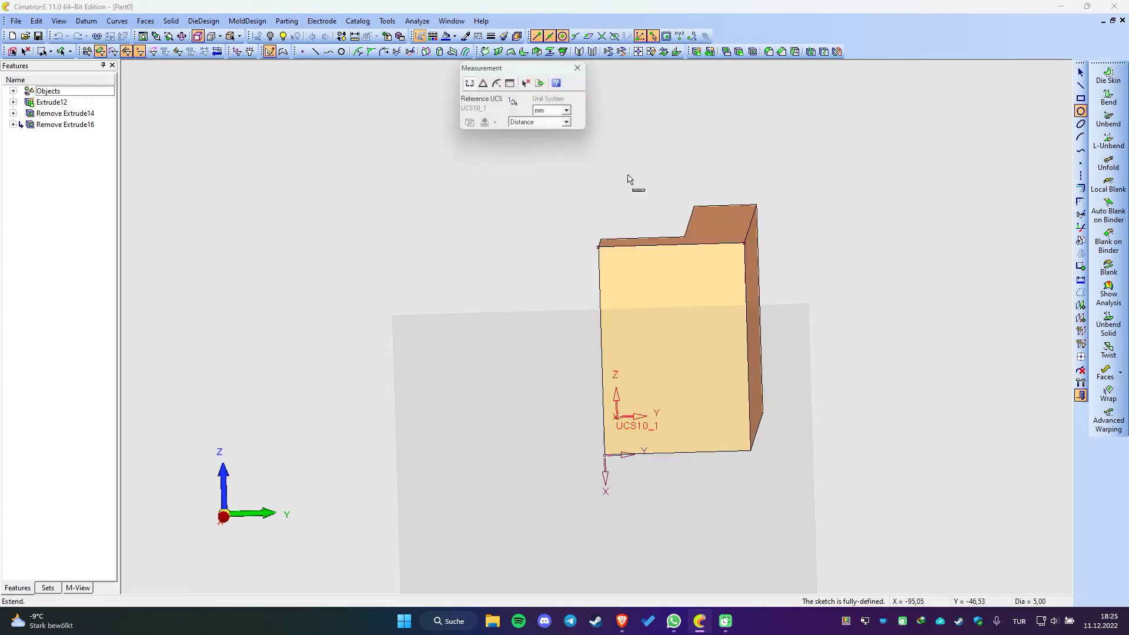
# - Draw a 35 mm diameter circle centred on the top-edge midpoint
pyautogui.middleClick(665, 245)
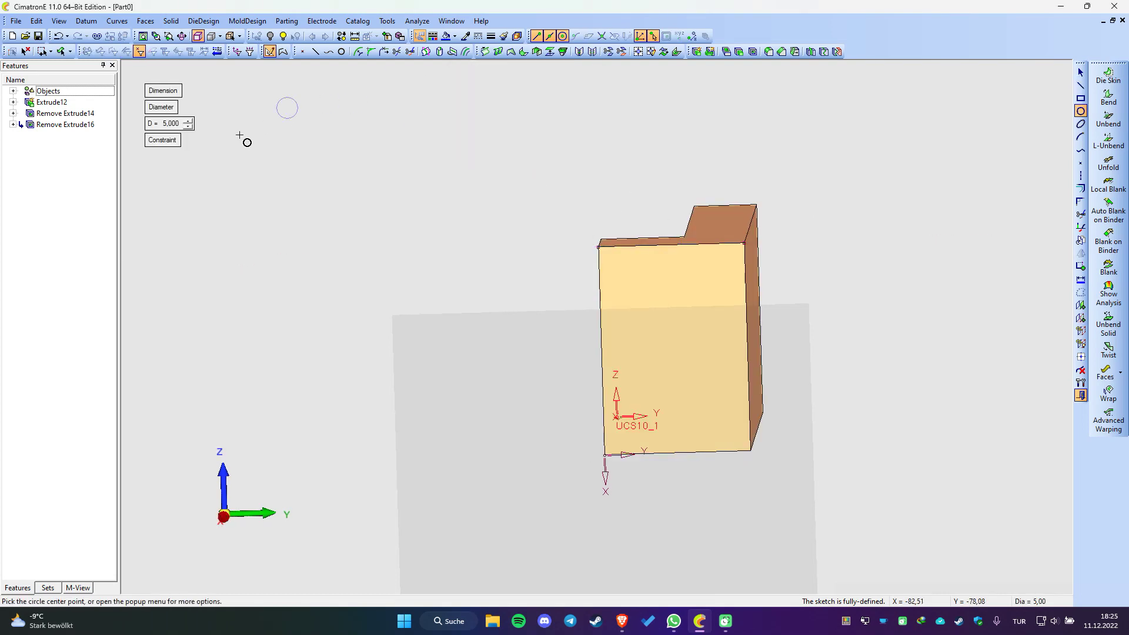
pyautogui.write('5')
pyautogui.press('Return')
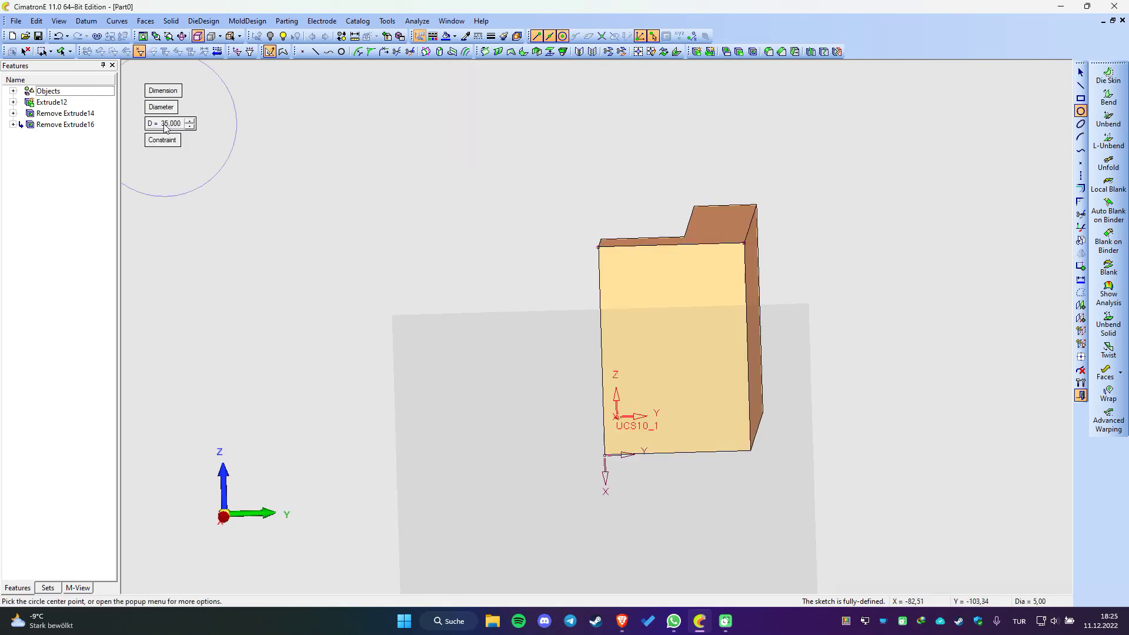
pyautogui.click(674, 245)
pyautogui.scroll(1, 573, 265)
pyautogui.scroll(2, 571, 263)
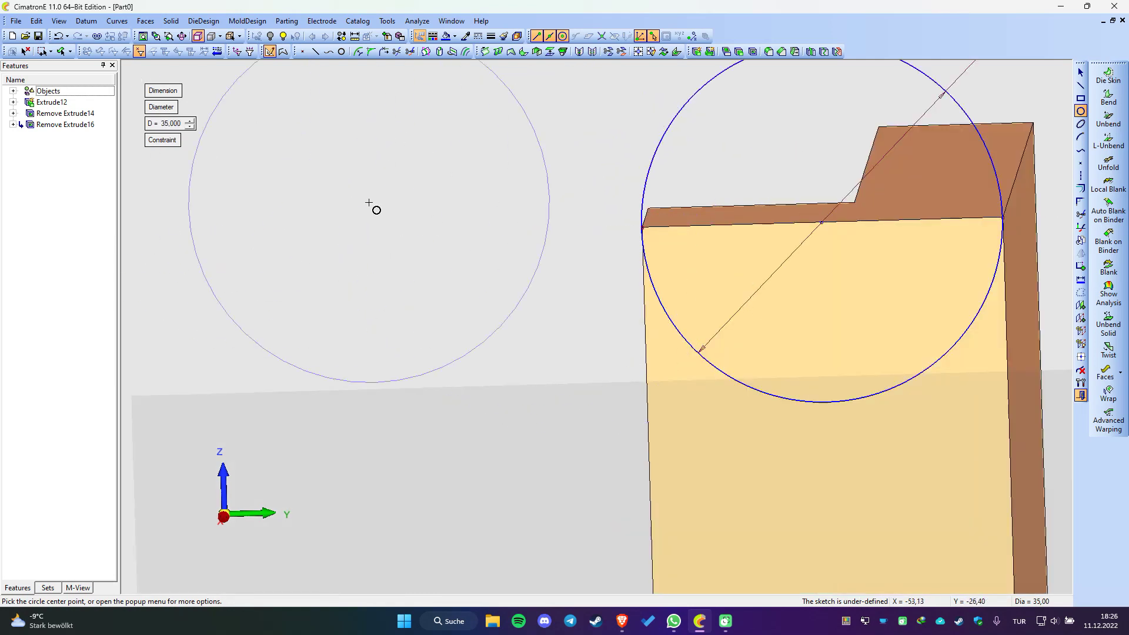
pyautogui.middleClick(494, 255)
pyautogui.rightClick(516, 241)
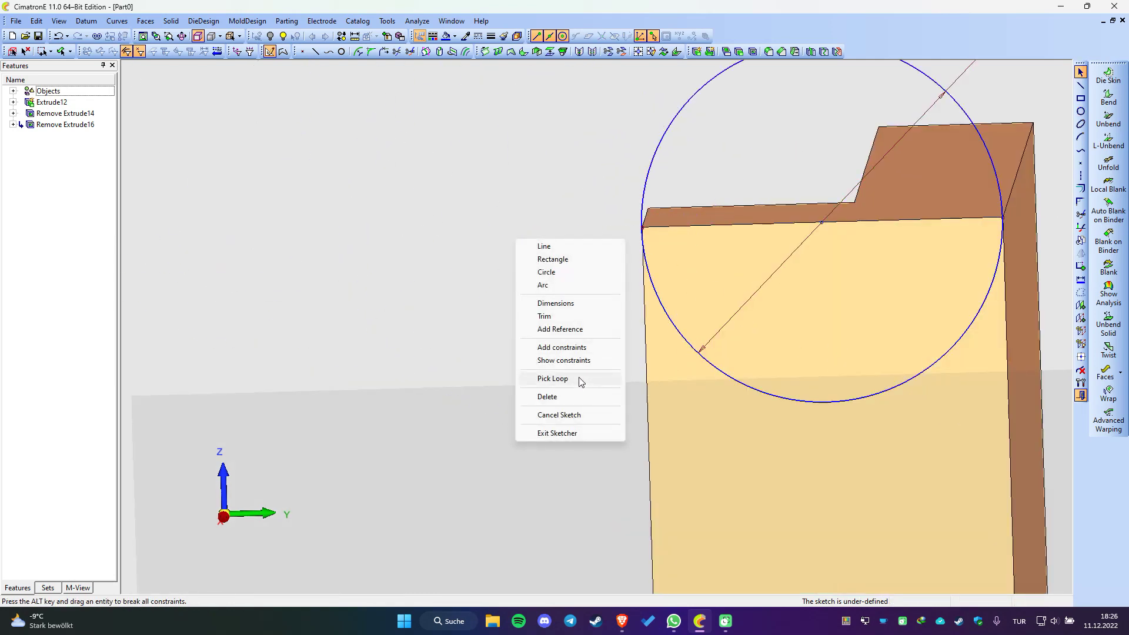
# - Add constraints to fix the 35 mm circle so the sketch is fully defined
pyautogui.click(556, 361)
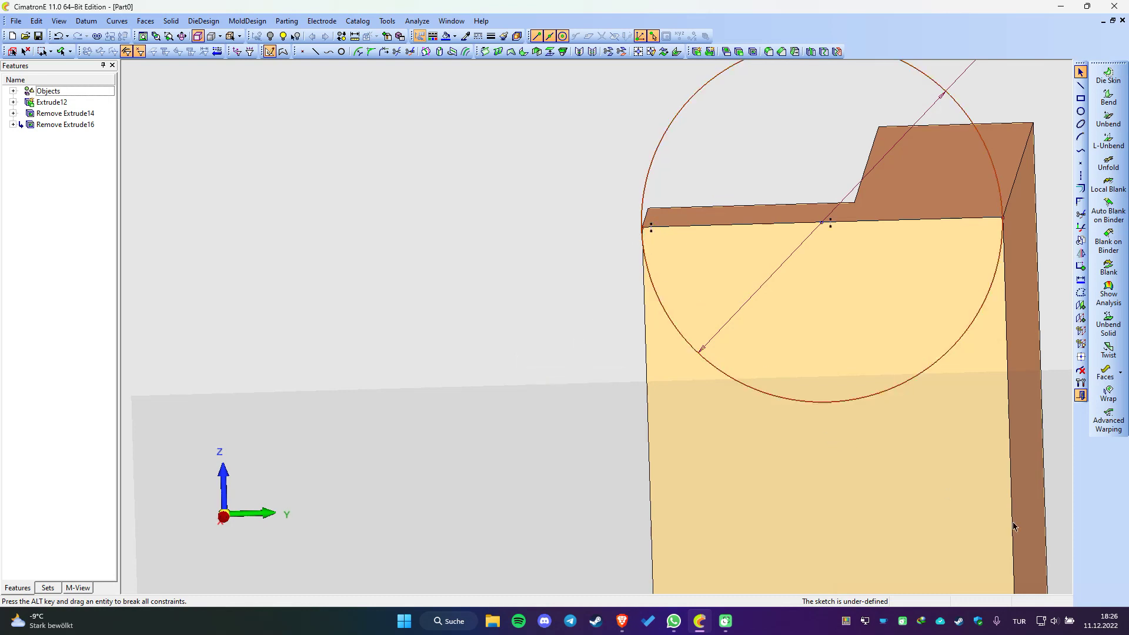
pyautogui.rightClick(524, 194)
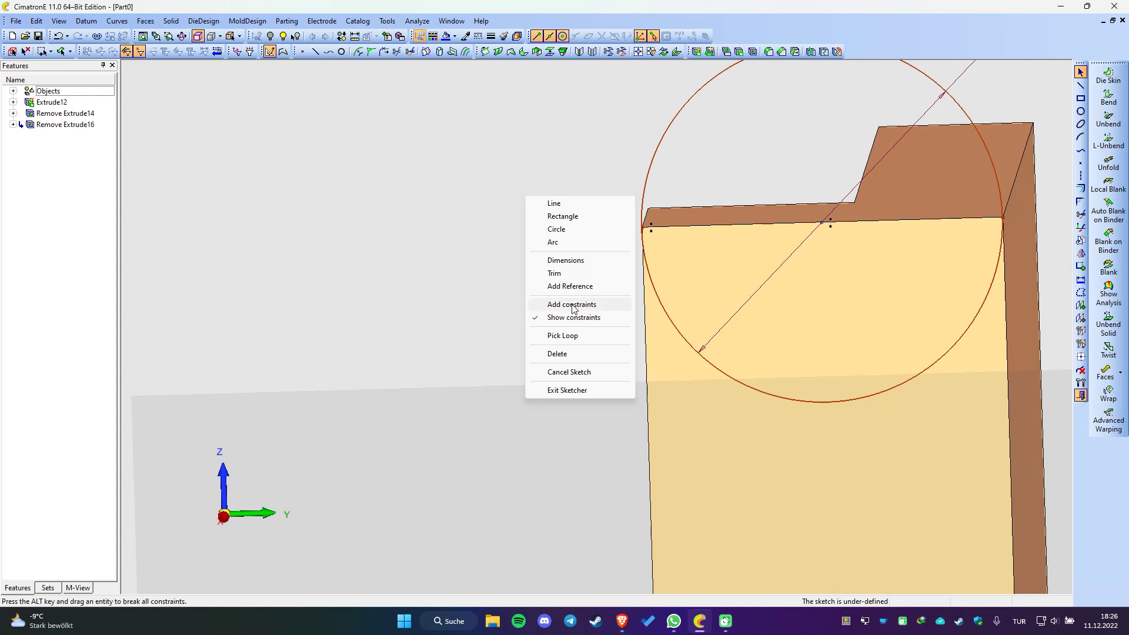
pyautogui.click(553, 304)
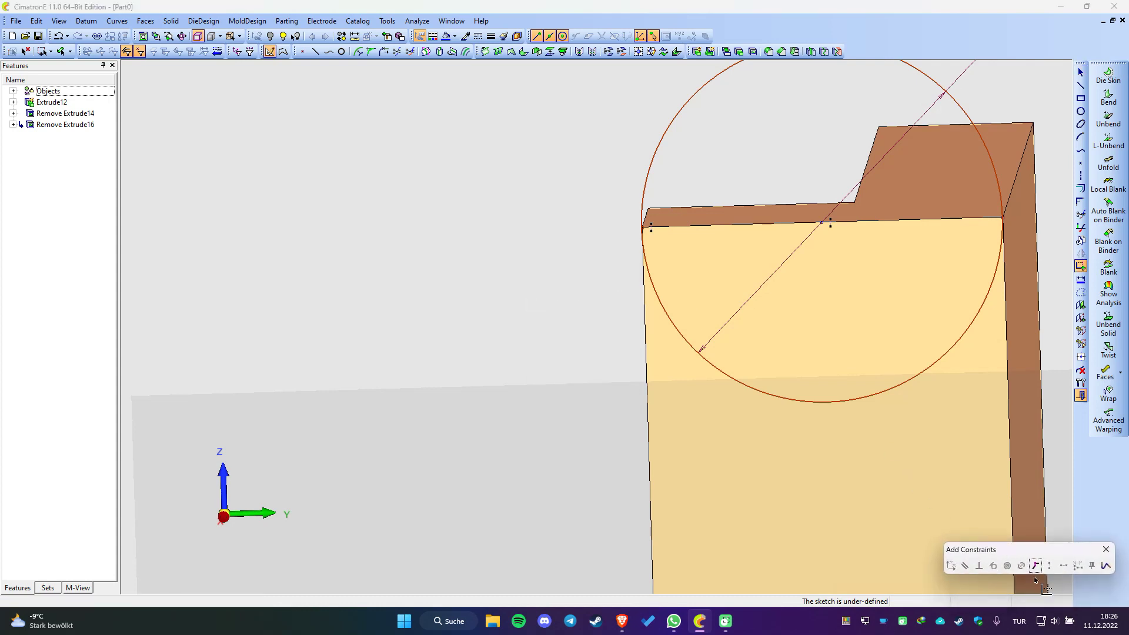
pyautogui.click(1035, 566)
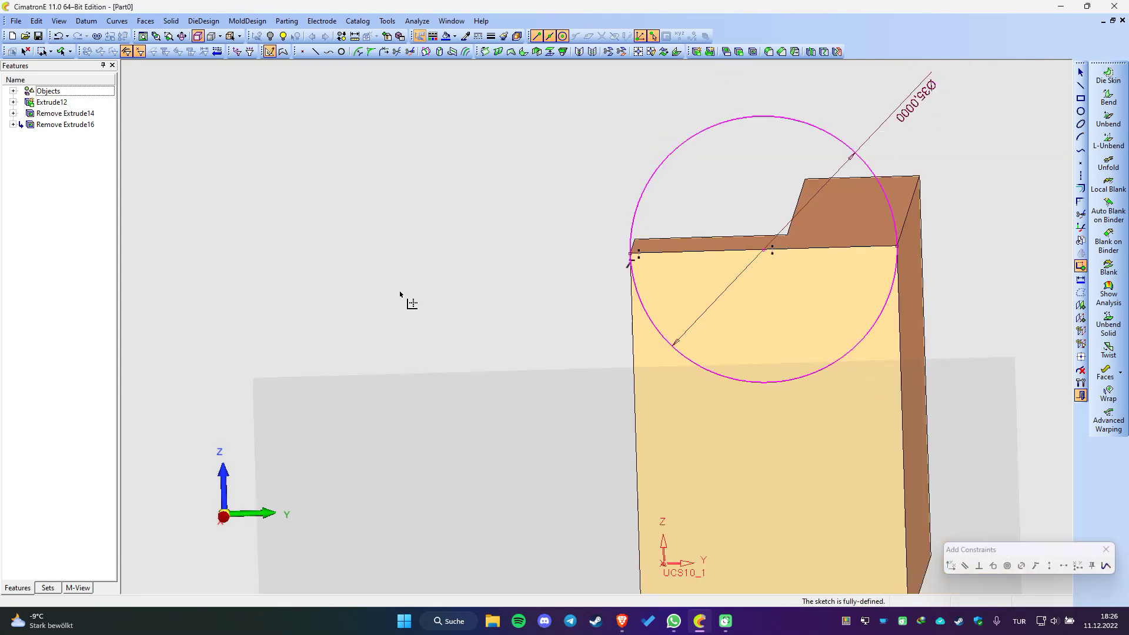
# - Close the circle with a line along the top edge and trim away its lower half
pyautogui.rightClick(393, 180)
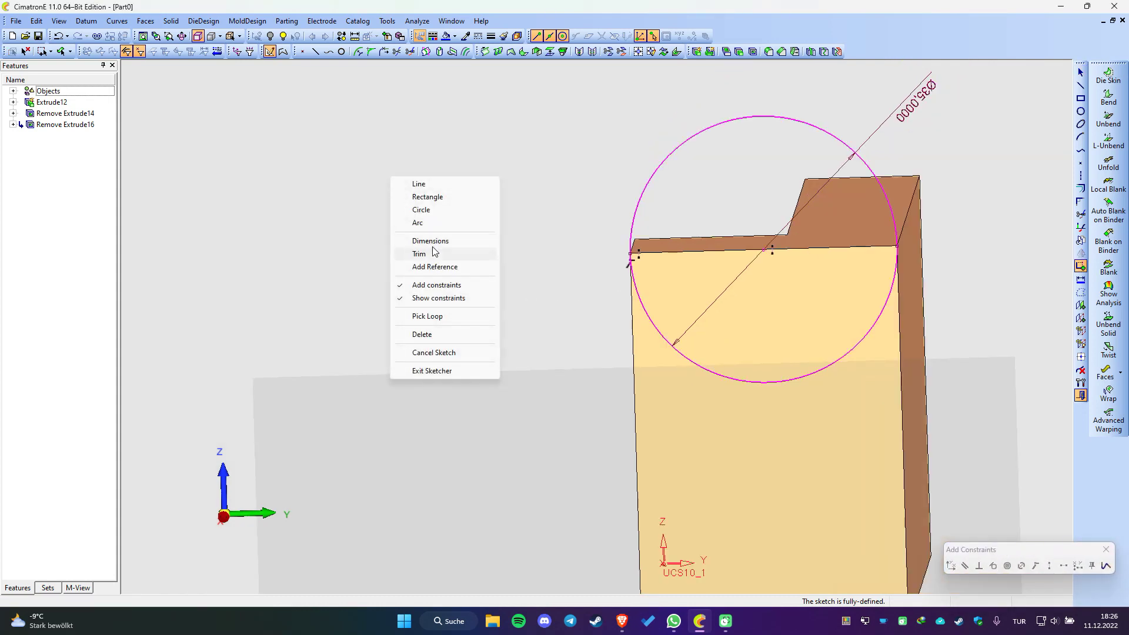
pyautogui.click(417, 183)
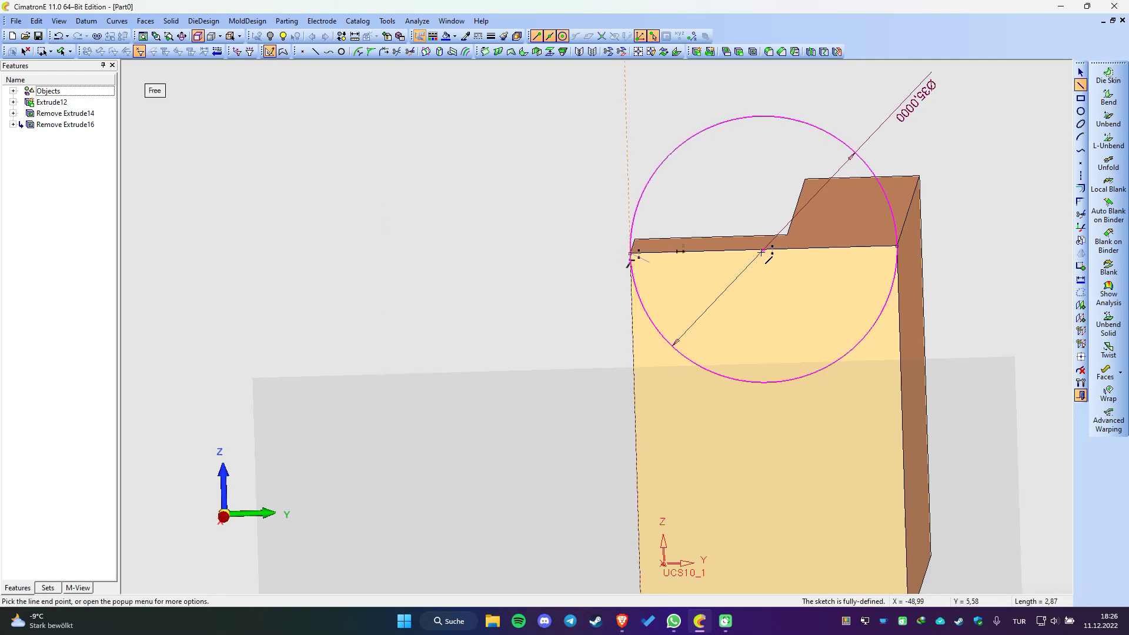
pyautogui.click(898, 245)
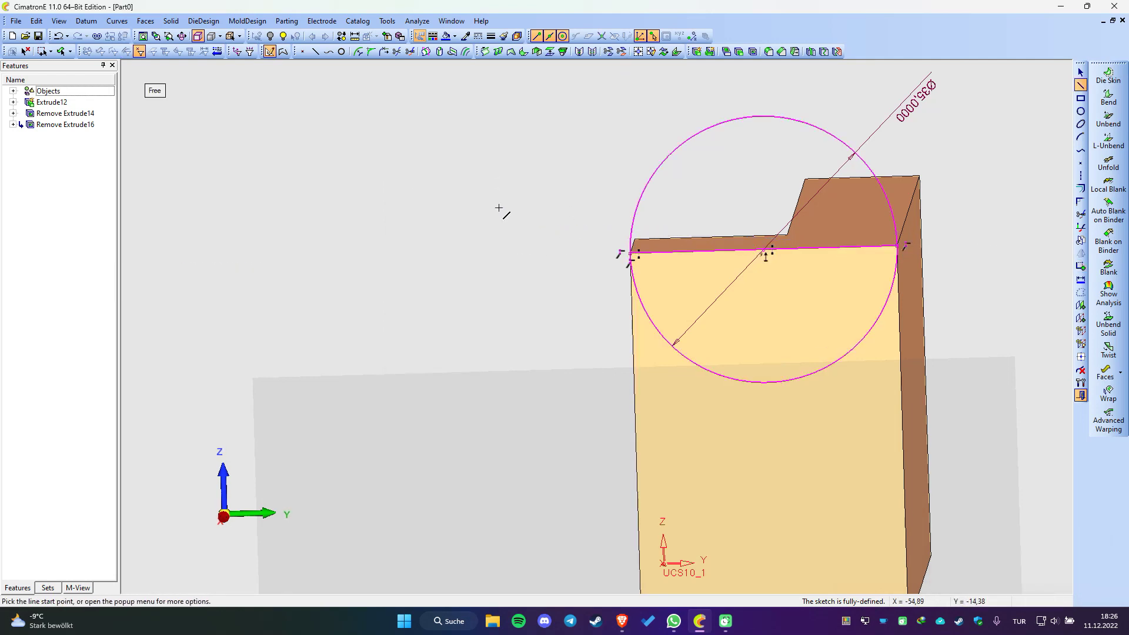
pyautogui.rightClick(475, 186)
pyautogui.click(503, 263)
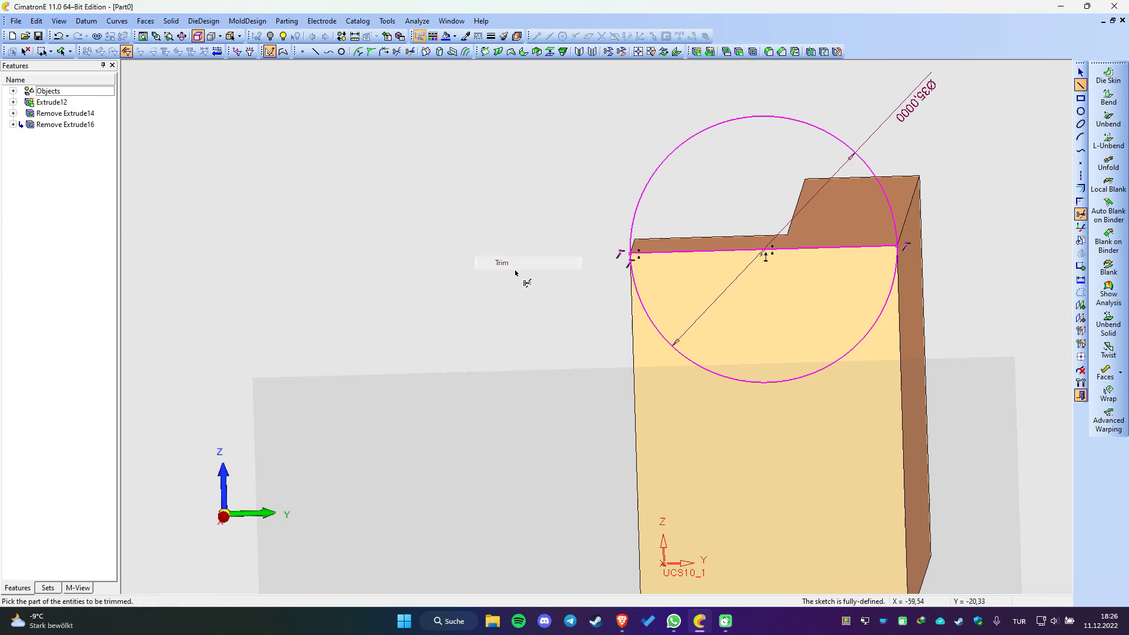
pyautogui.click(682, 355)
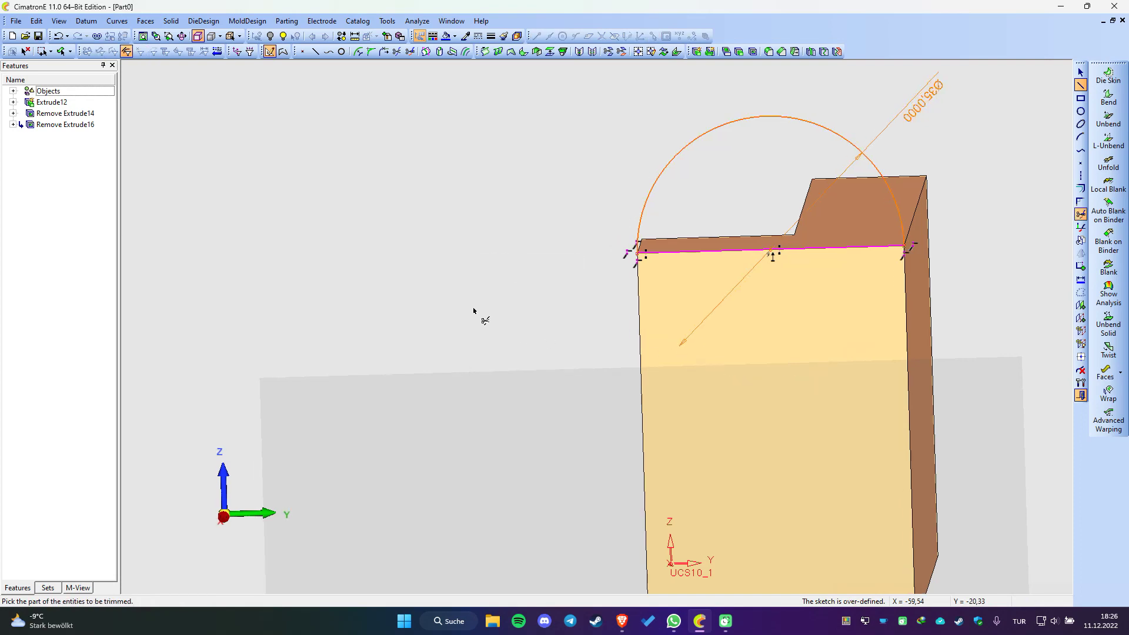
# - Exit the sketcher, saving the half-circle as Sketcher17
pyautogui.moveTo(478, 309); pyautogui.dragTo(622, 343, button='middle')
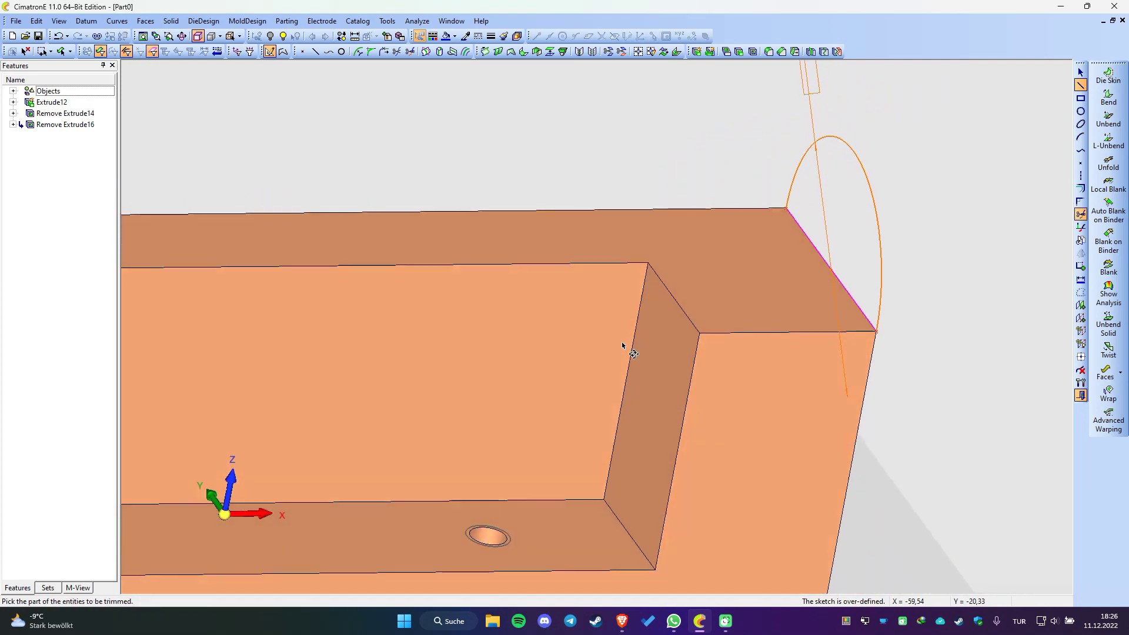
pyautogui.rightClick(511, 114)
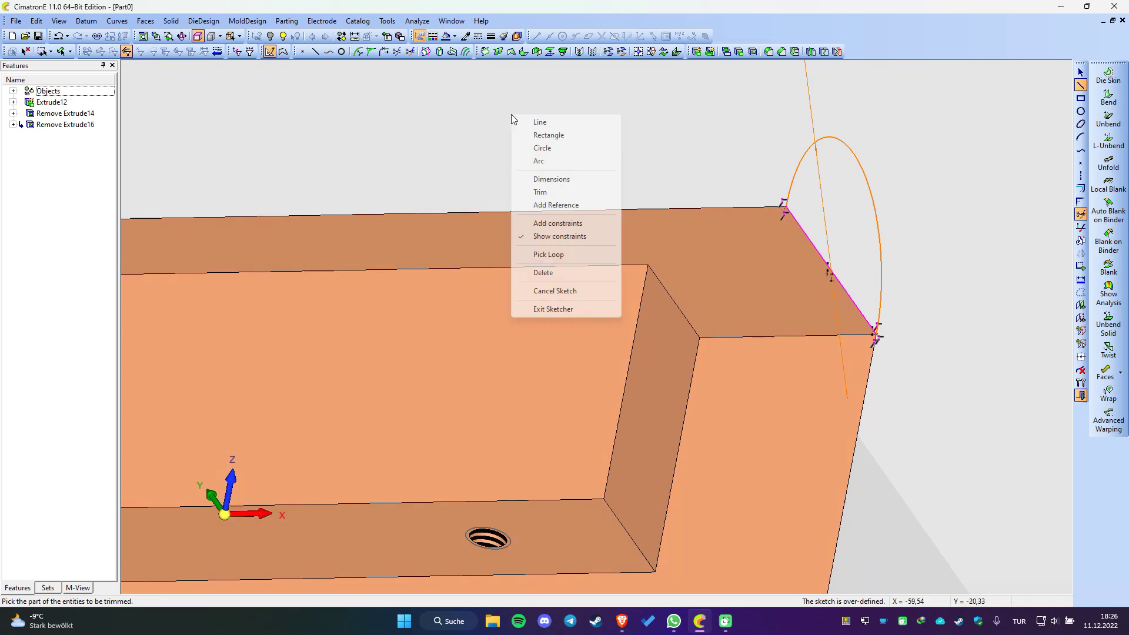
pyautogui.click(557, 310)
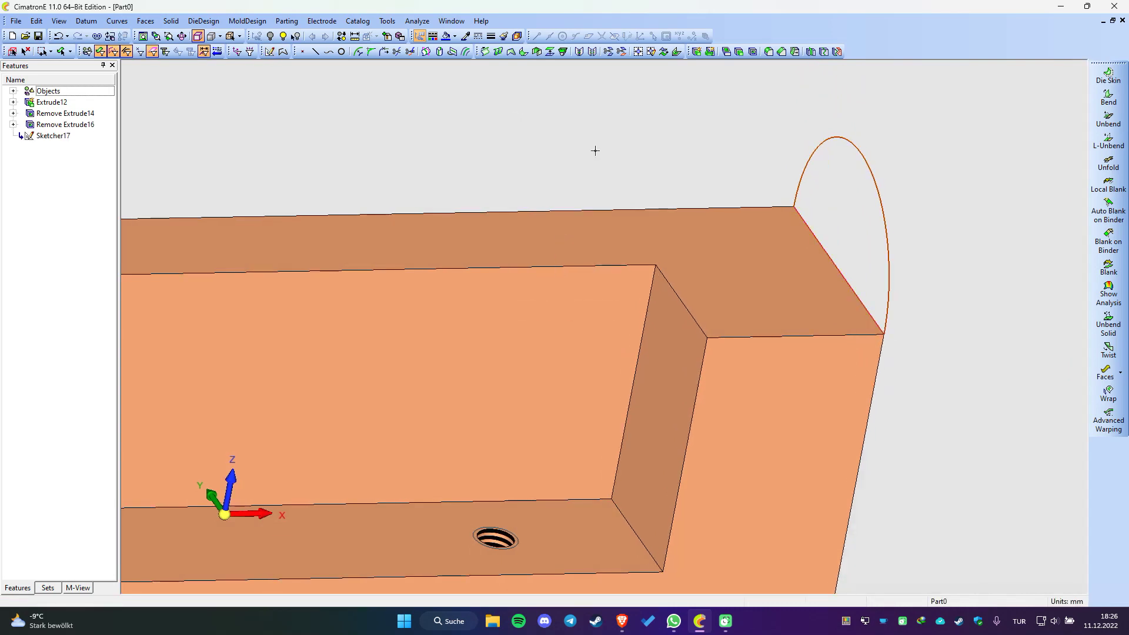
pyautogui.rightClick(594, 149)
# - Extrude the half-circle By Reference up to the pocket's inner side face as Add Extrude18
pyautogui.click(633, 160)
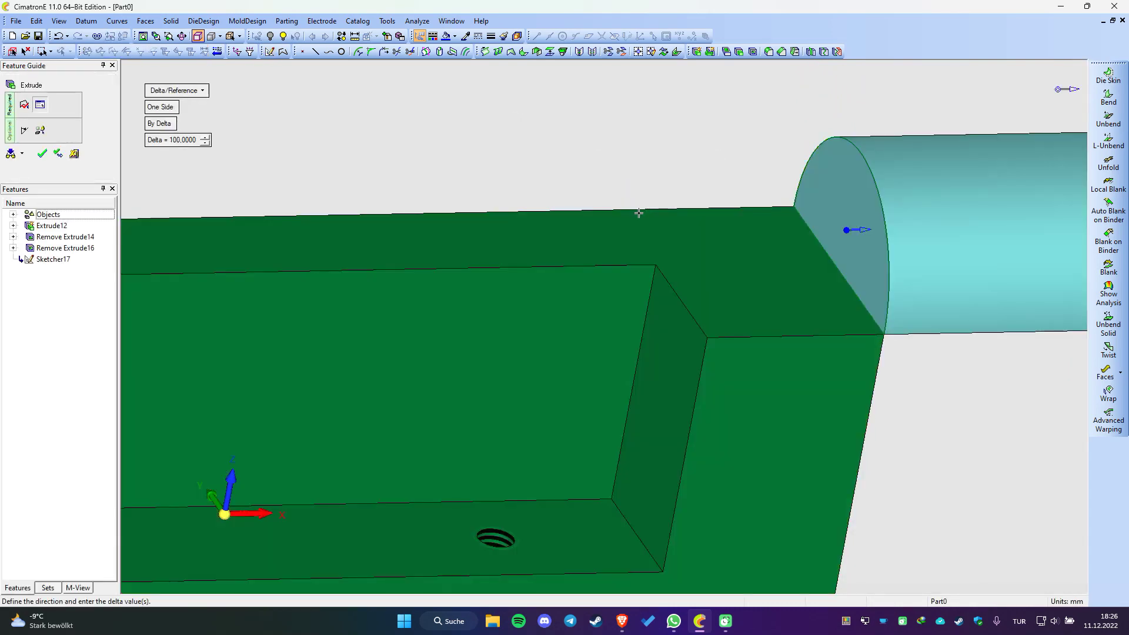
pyautogui.moveTo(871, 229)
pyautogui.mouseDown(button='middle')
pyautogui.moveTo(705, 282)
pyautogui.moveTo(685, 262)
pyautogui.mouseUp(button='middle')
pyautogui.scroll(-5, 625, 251)
pyautogui.moveTo(576, 259); pyautogui.dragTo(506, 223, button='middle')
pyautogui.click(171, 125)
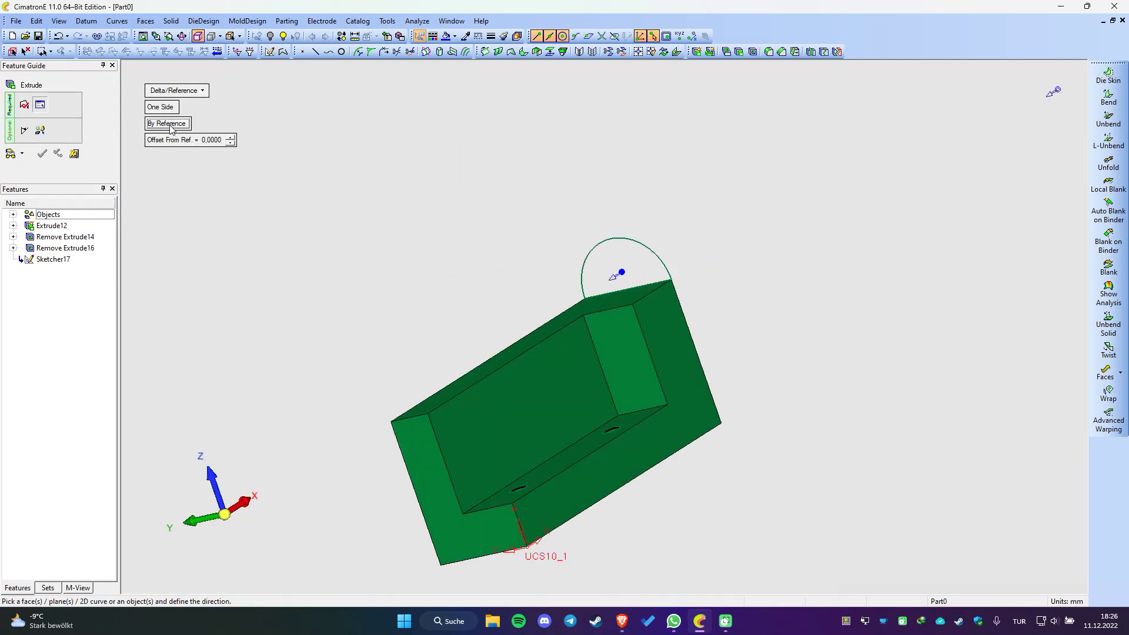
pyautogui.click(626, 352)
pyautogui.moveTo(787, 333)
pyautogui.mouseDown(button='middle')
pyautogui.moveTo(646, 367)
pyautogui.moveTo(731, 285)
pyautogui.moveTo(746, 323)
pyautogui.moveTo(744, 288)
pyautogui.moveTo(759, 309)
pyautogui.moveTo(752, 320)
pyautogui.moveTo(771, 330)
pyautogui.mouseUp(button='middle')
pyautogui.middleClick(738, 277)
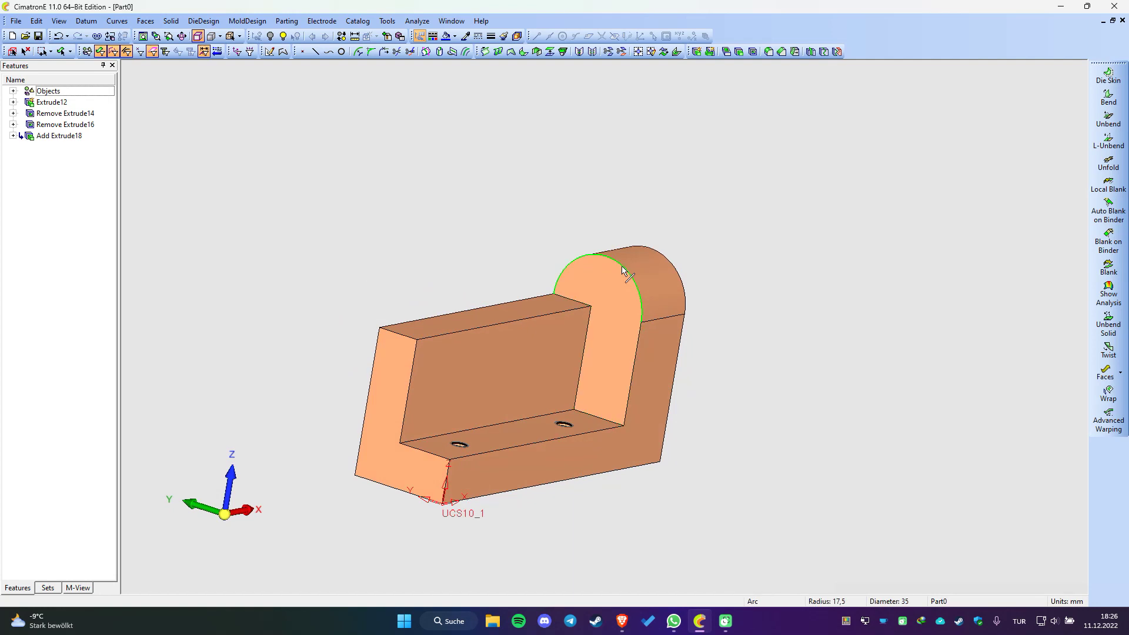
pyautogui.rightClick(600, 300)
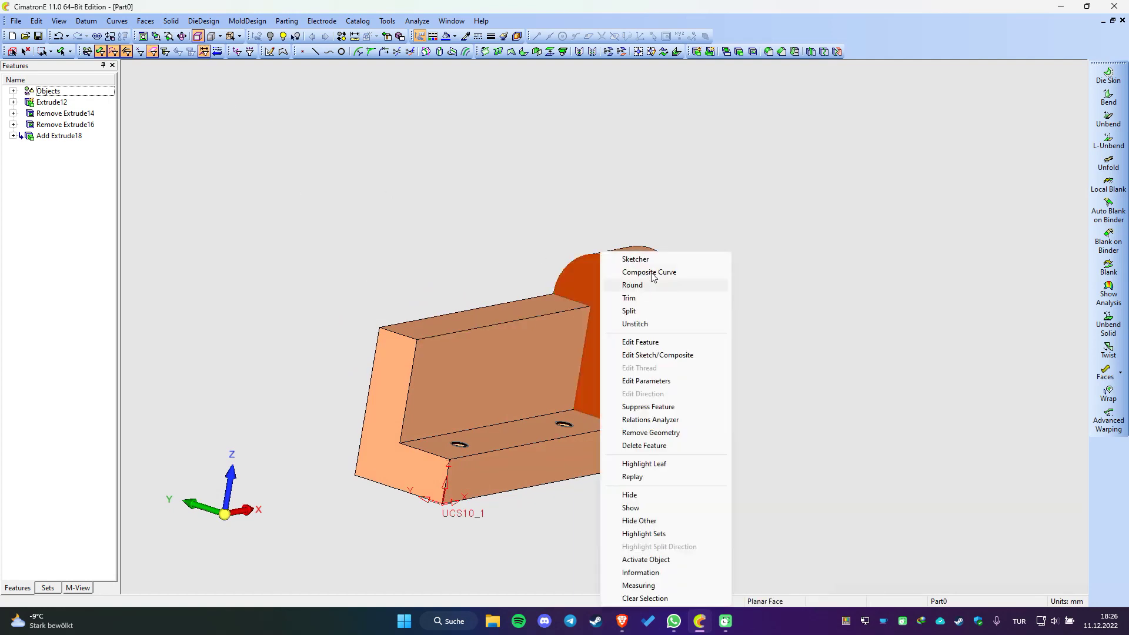
# - Start a sketch on the arch face, adding the boss edges as reference geometry
pyautogui.click(635, 260)
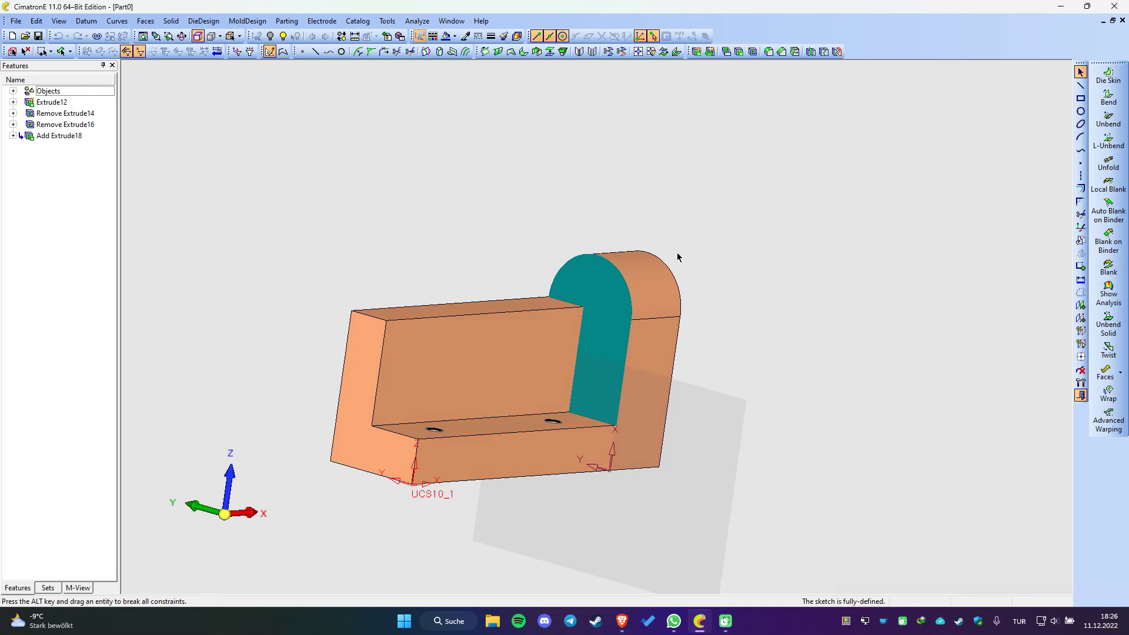
pyautogui.rightClick(692, 235)
pyautogui.click(737, 325)
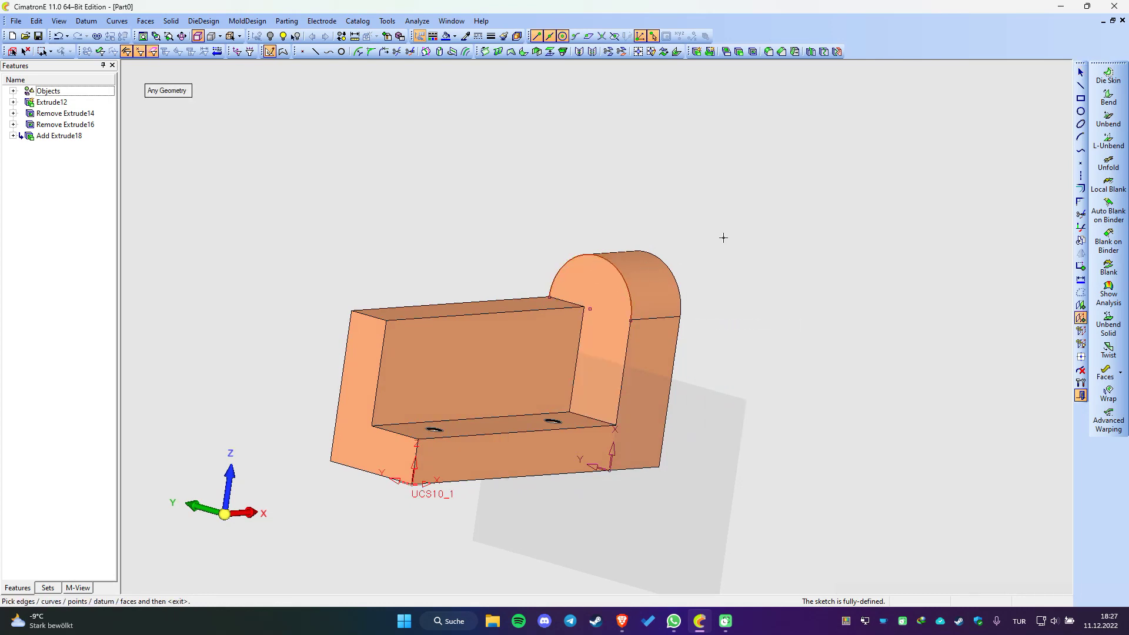
pyautogui.moveTo(706, 264)
pyautogui.mouseDown(button='middle')
pyautogui.moveTo(719, 244)
pyautogui.moveTo(750, 282)
pyautogui.mouseUp(button='middle')
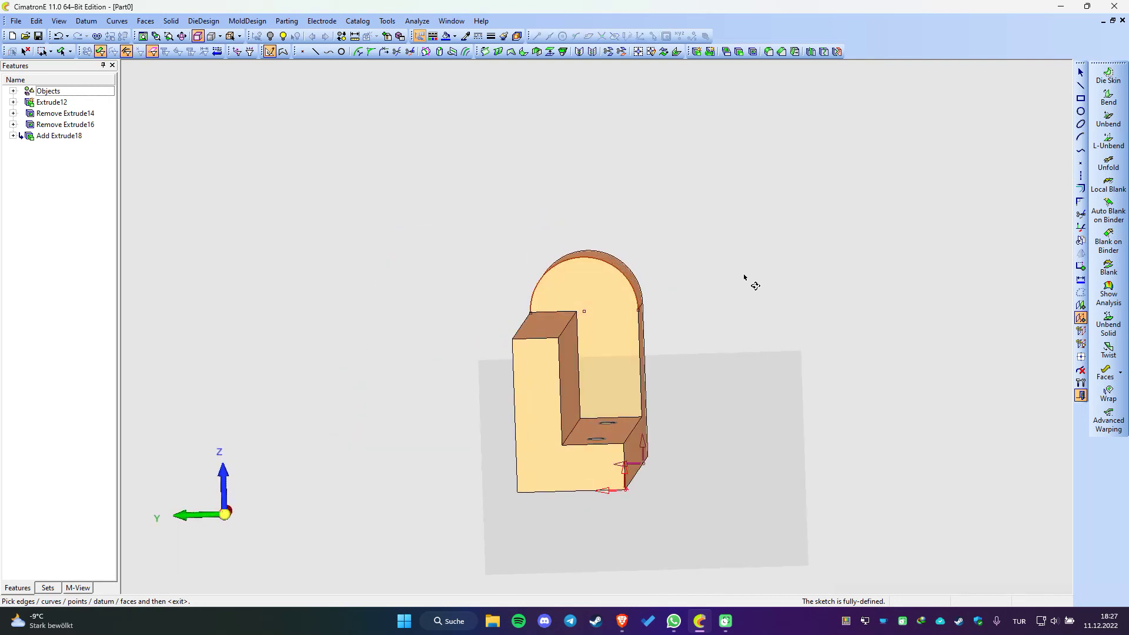
# - Draw a 3 mm circle at the arch centre and finish Sketcher19
pyautogui.rightClick(694, 261)
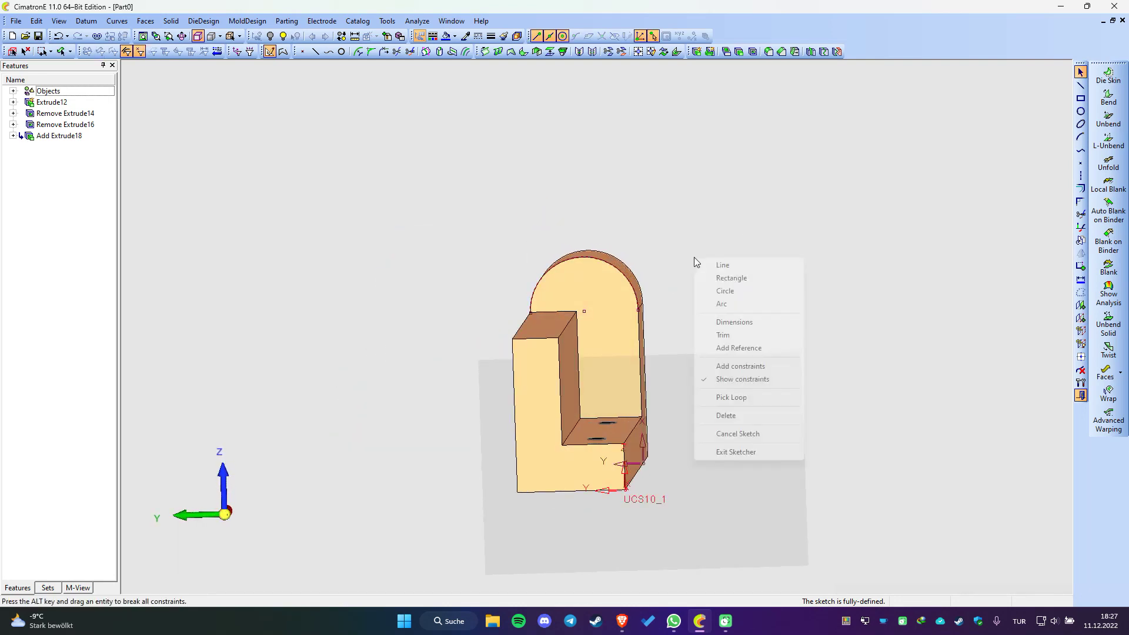
pyautogui.click(729, 292)
pyautogui.click(161, 124)
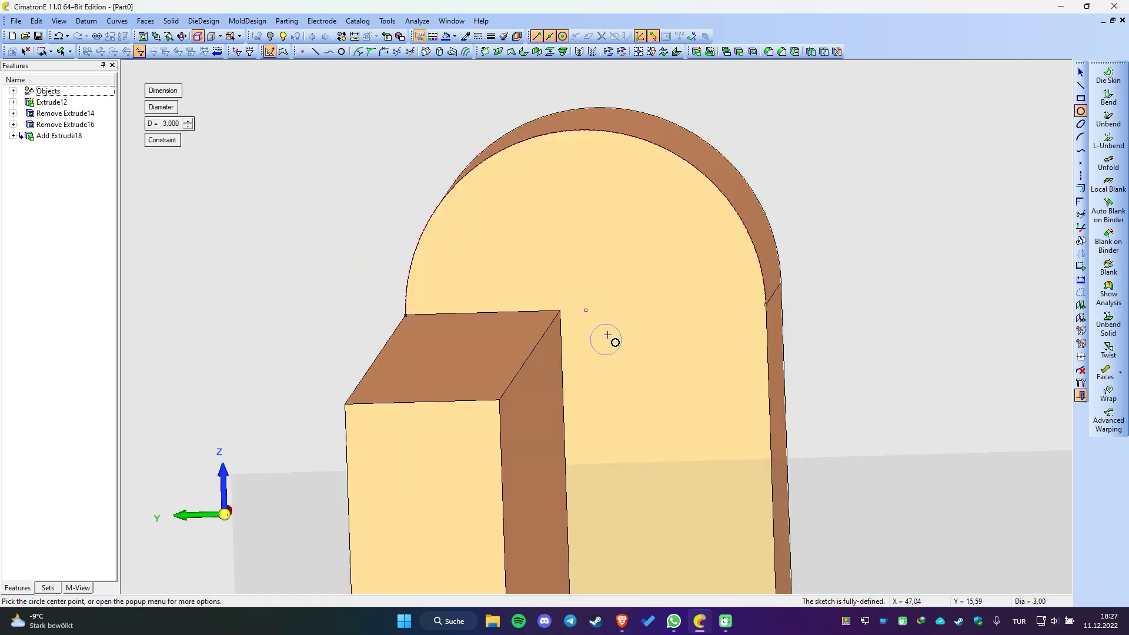
pyautogui.click(585, 311)
pyautogui.press('Escape')
pyautogui.rightClick(815, 174)
pyautogui.click(847, 368)
pyautogui.rightClick(816, 236)
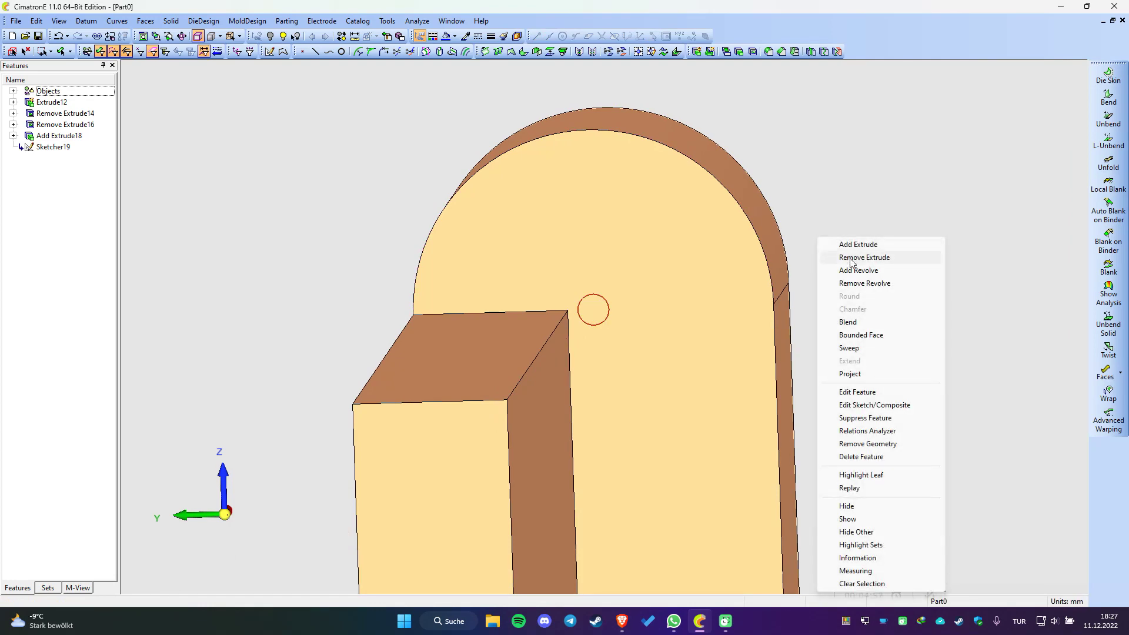
# - Cut the 3 mm circle through the end boss as Remove Extrude20 with default settings
pyautogui.click(852, 258)
pyautogui.moveTo(791, 328)
pyautogui.mouseDown(button='middle')
pyautogui.moveTo(700, 319)
pyautogui.moveTo(771, 358)
pyautogui.mouseUp(button='middle')
pyautogui.rightClick(882, 201)
pyautogui.click(856, 246)
pyautogui.moveTo(812, 300); pyautogui.dragTo(733, 294, button='middle')
pyautogui.scroll(-3, 694, 335)
pyautogui.moveTo(694, 335)
pyautogui.mouseDown(button='middle')
pyautogui.moveTo(685, 340)
pyautogui.moveTo(751, 325)
pyautogui.moveTo(782, 356)
pyautogui.moveTo(767, 353)
pyautogui.mouseUp(button='middle')
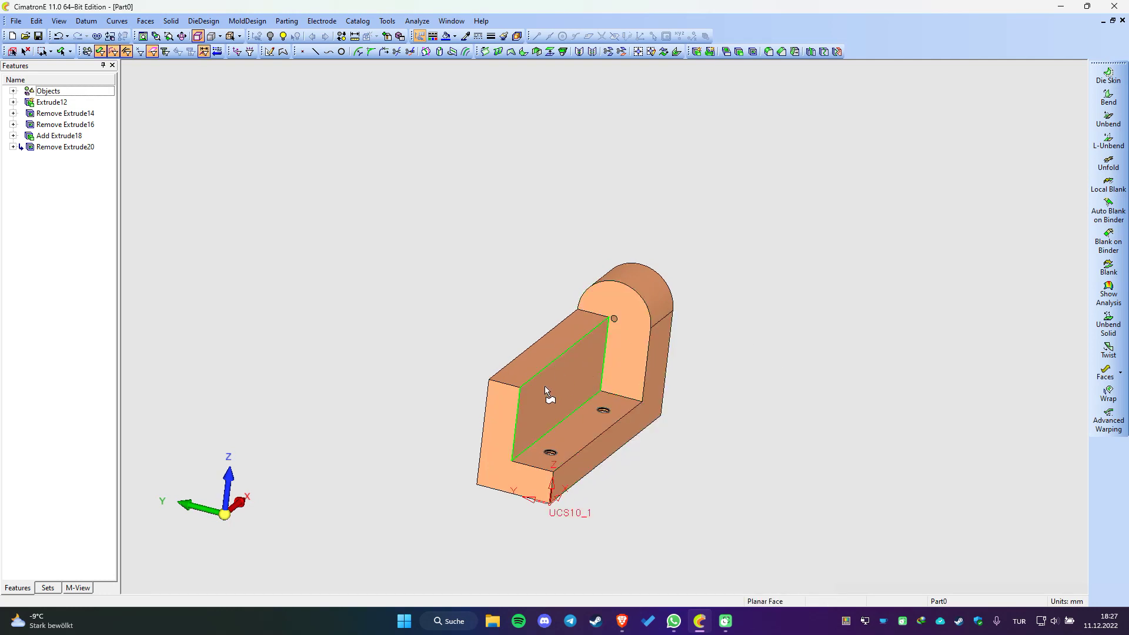
# - Start a Round feature from the Solid features list
pyautogui.click(171, 21)
pyautogui.click(196, 77)
pyautogui.moveTo(550, 391)
pyautogui.mouseDown(button='middle')
pyautogui.moveTo(525, 371)
pyautogui.moveTo(532, 376)
pyautogui.mouseUp(button='middle')
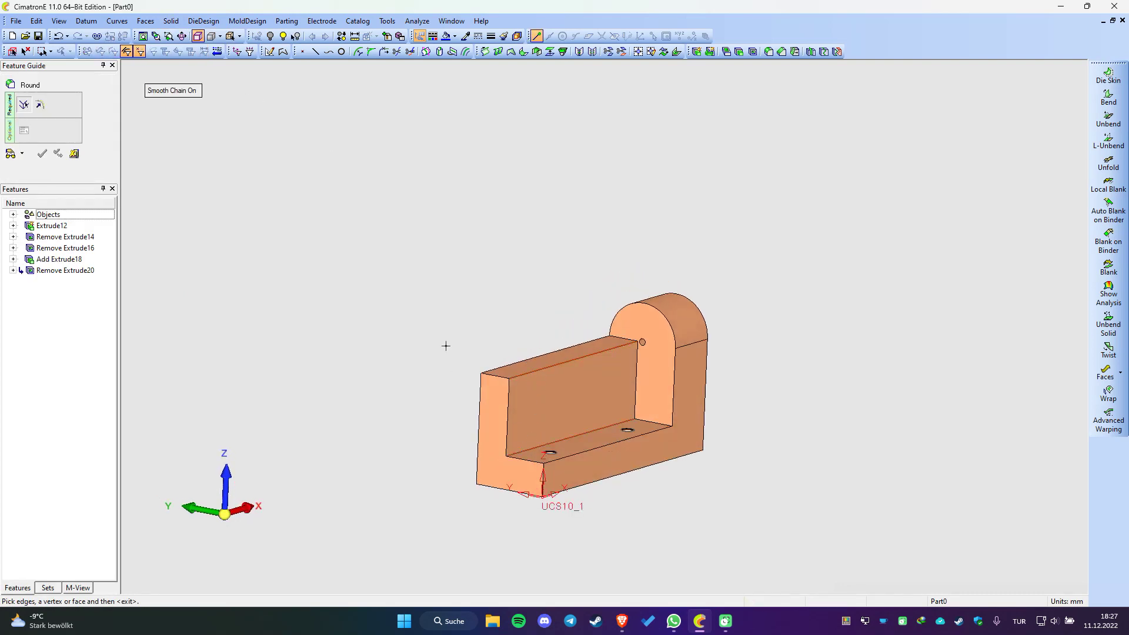
# - Fillet the two long pocket edges at a 1.5 mm radius as Round21
pyautogui.middleClick(426, 299)
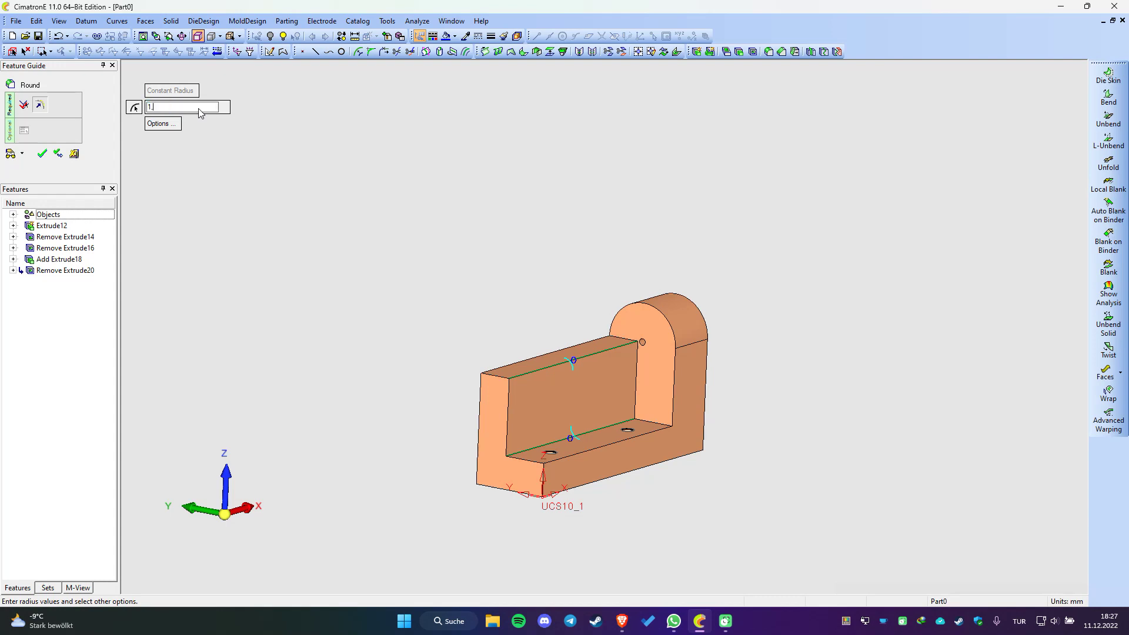
pyautogui.rightClick(434, 246)
pyautogui.click(434, 247)
pyautogui.moveTo(380, 305)
pyautogui.mouseDown(button='middle')
pyautogui.moveTo(446, 338)
pyautogui.moveTo(461, 330)
pyautogui.moveTo(418, 341)
pyautogui.moveTo(386, 310)
pyautogui.moveTo(373, 344)
pyautogui.mouseUp(button='middle')
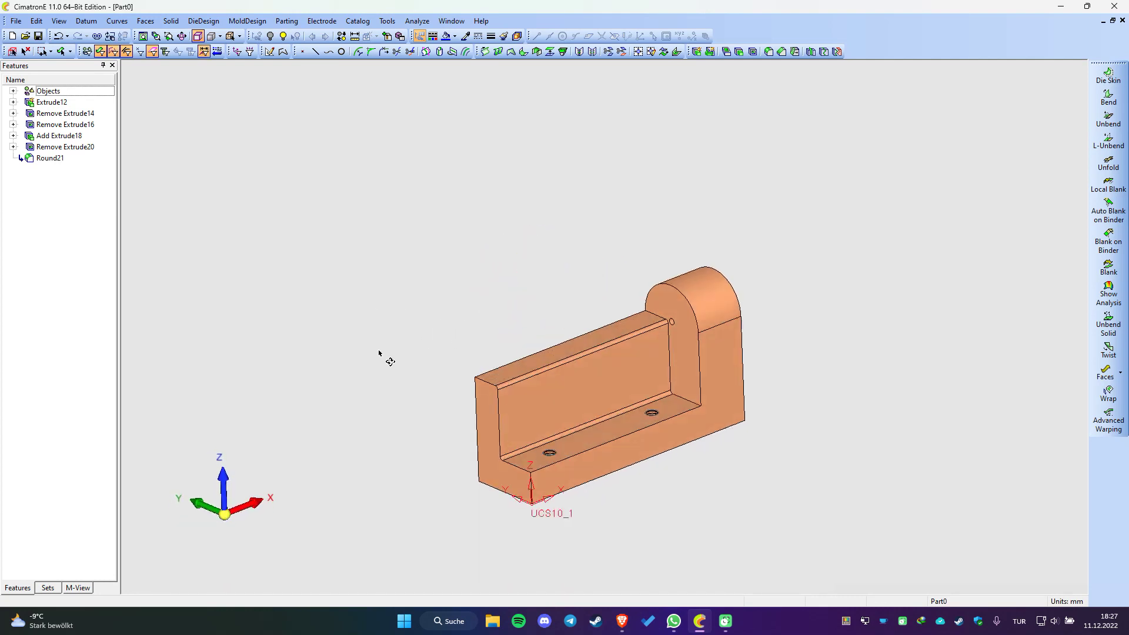
pyautogui.scroll(3, 654, 458)
pyautogui.moveTo(595, 448)
pyautogui.mouseDown(button='middle')
pyautogui.moveTo(605, 456)
pyautogui.moveTo(623, 424)
pyautogui.moveTo(602, 462)
pyautogui.mouseUp(button='middle')
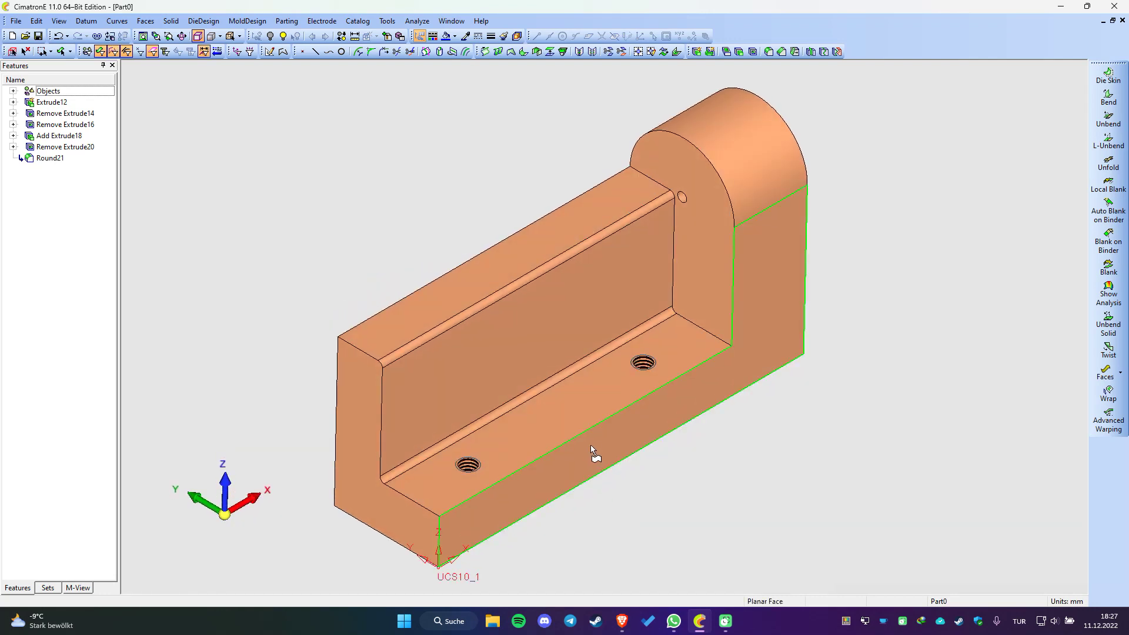